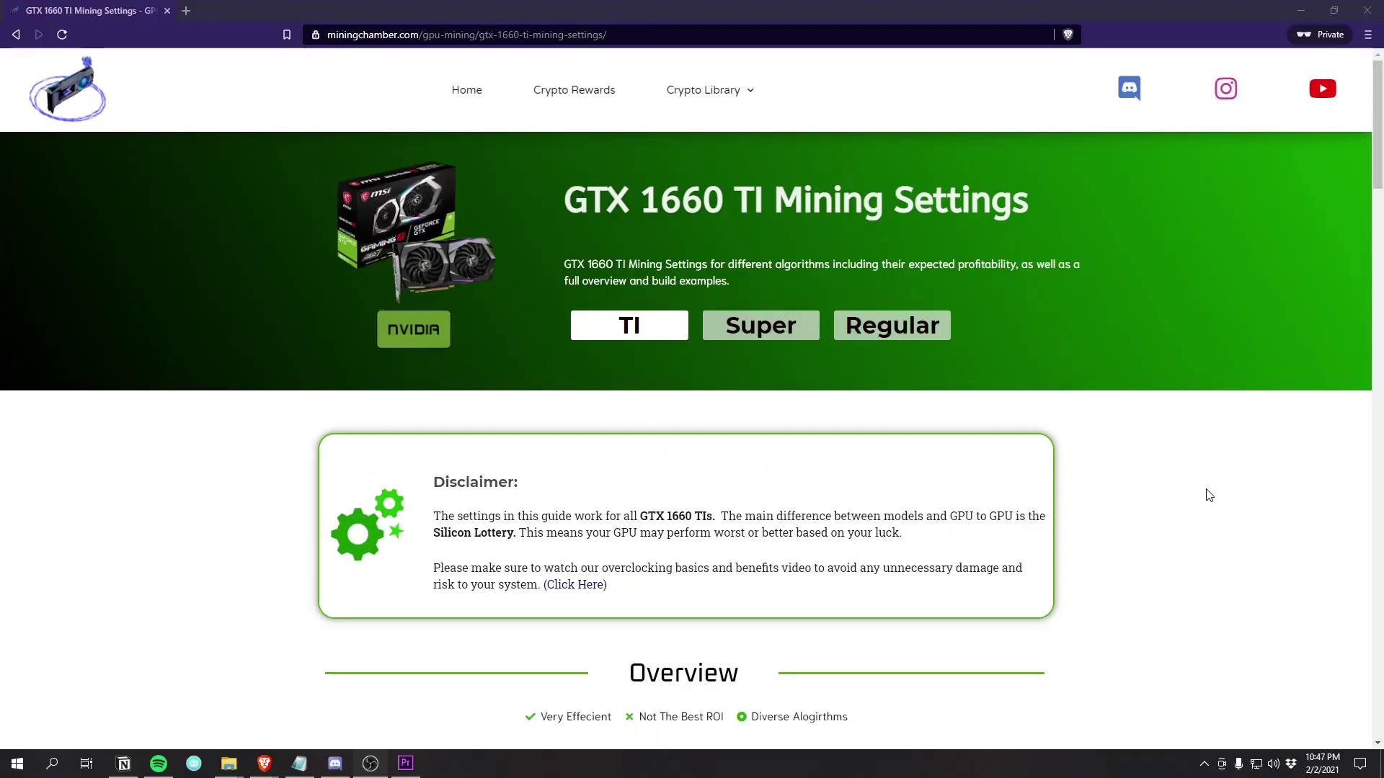
{"action": "scroll", "coordinate": [1210, 496], "scroll_direction": "down", "scroll_amount": 3}
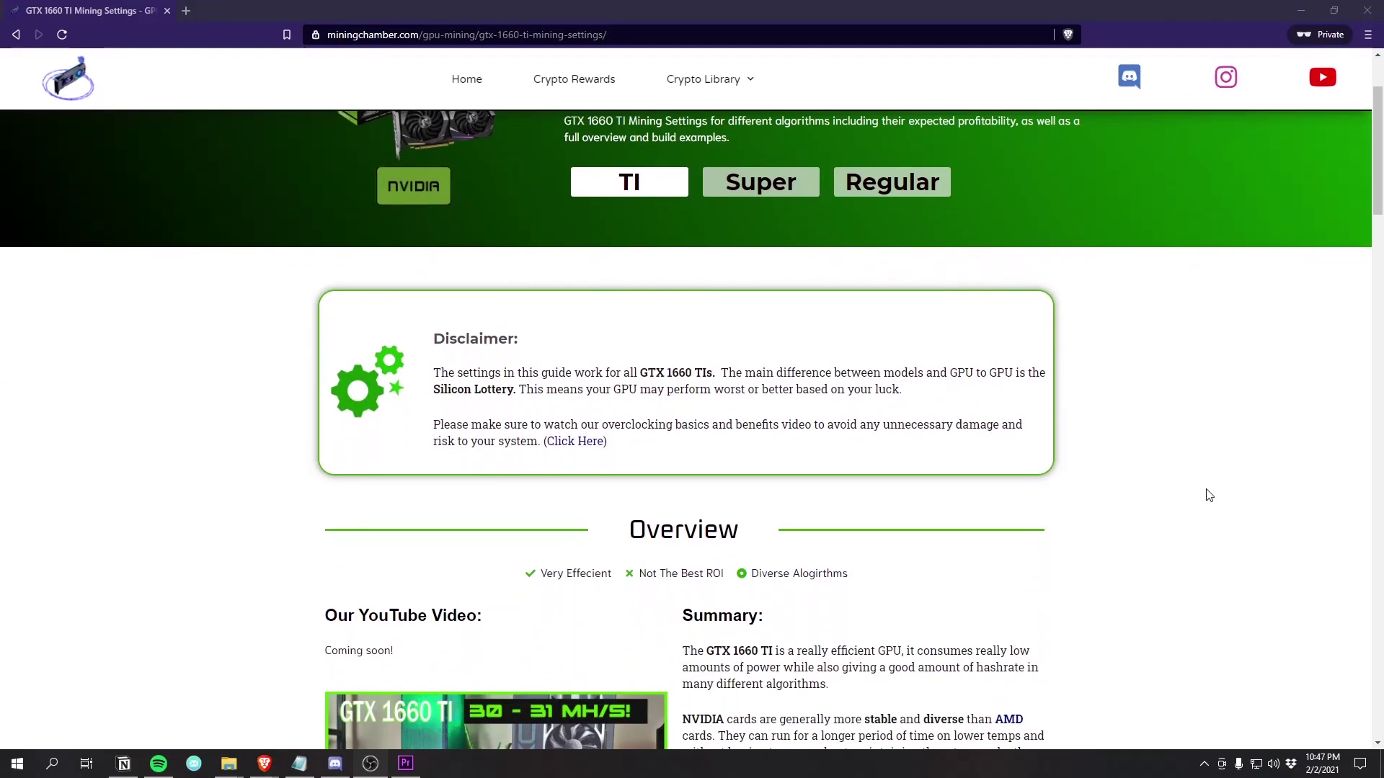
{"action": "scroll", "coordinate": [1168, 494], "scroll_direction": "down", "scroll_amount": 2}
{"action": "scroll", "coordinate": [1125, 493], "scroll_direction": "down", "scroll_amount": 2}
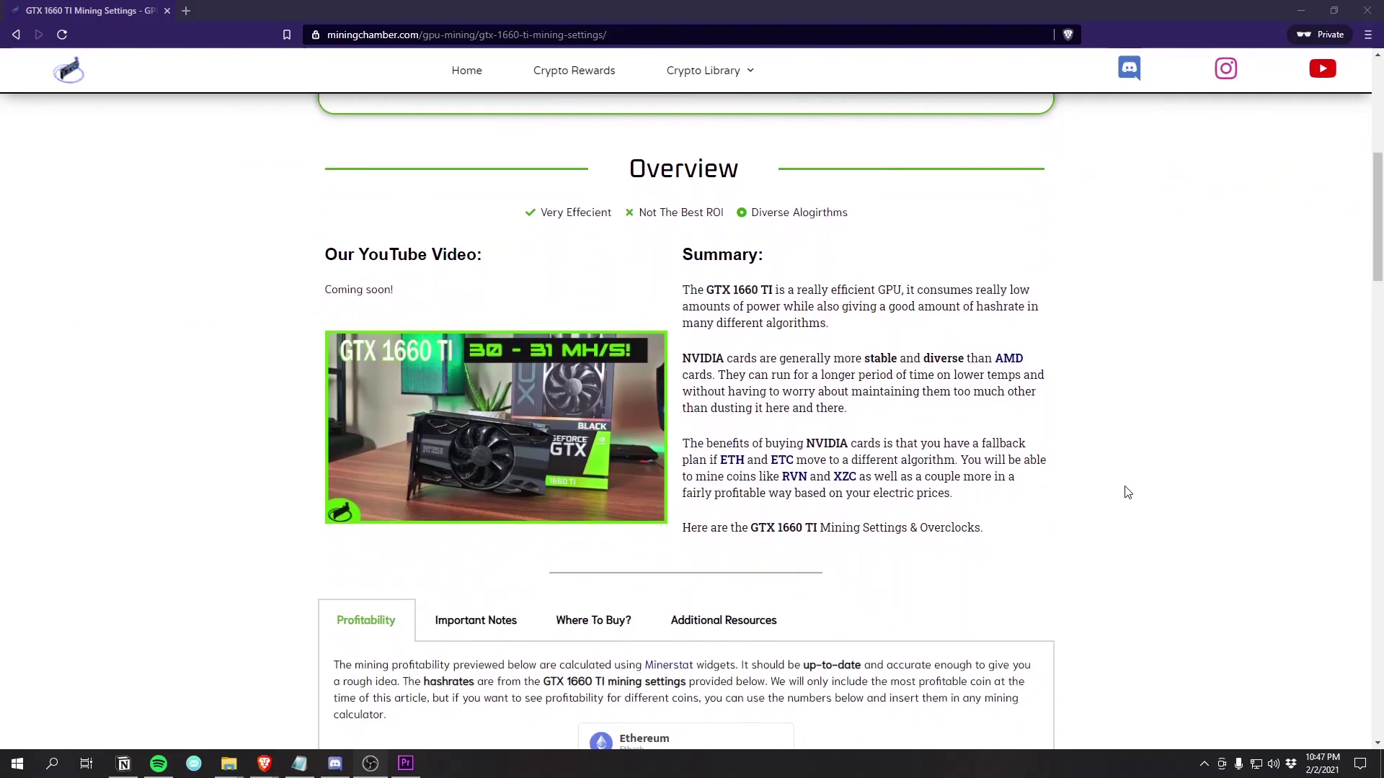
{"action": "scroll", "coordinate": [1129, 493], "scroll_direction": "down", "scroll_amount": 2}
{"action": "scroll", "coordinate": [1128, 493], "scroll_direction": "down", "scroll_amount": 2}
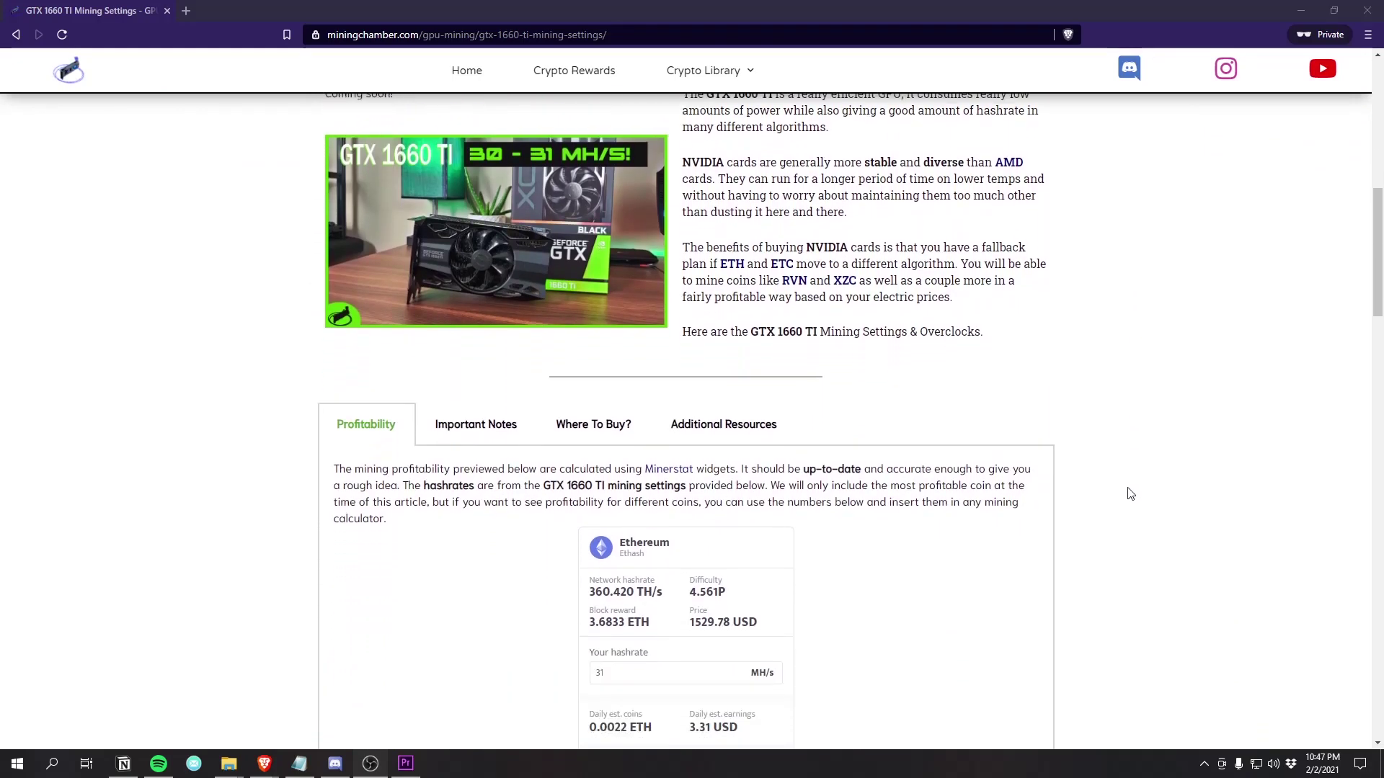
{"action": "scroll", "coordinate": [1130, 494], "scroll_direction": "down", "scroll_amount": 2}
{"action": "scroll", "coordinate": [1129, 494], "scroll_direction": "down", "scroll_amount": 1}
{"action": "scroll", "coordinate": [1130, 493], "scroll_direction": "down", "scroll_amount": 1}
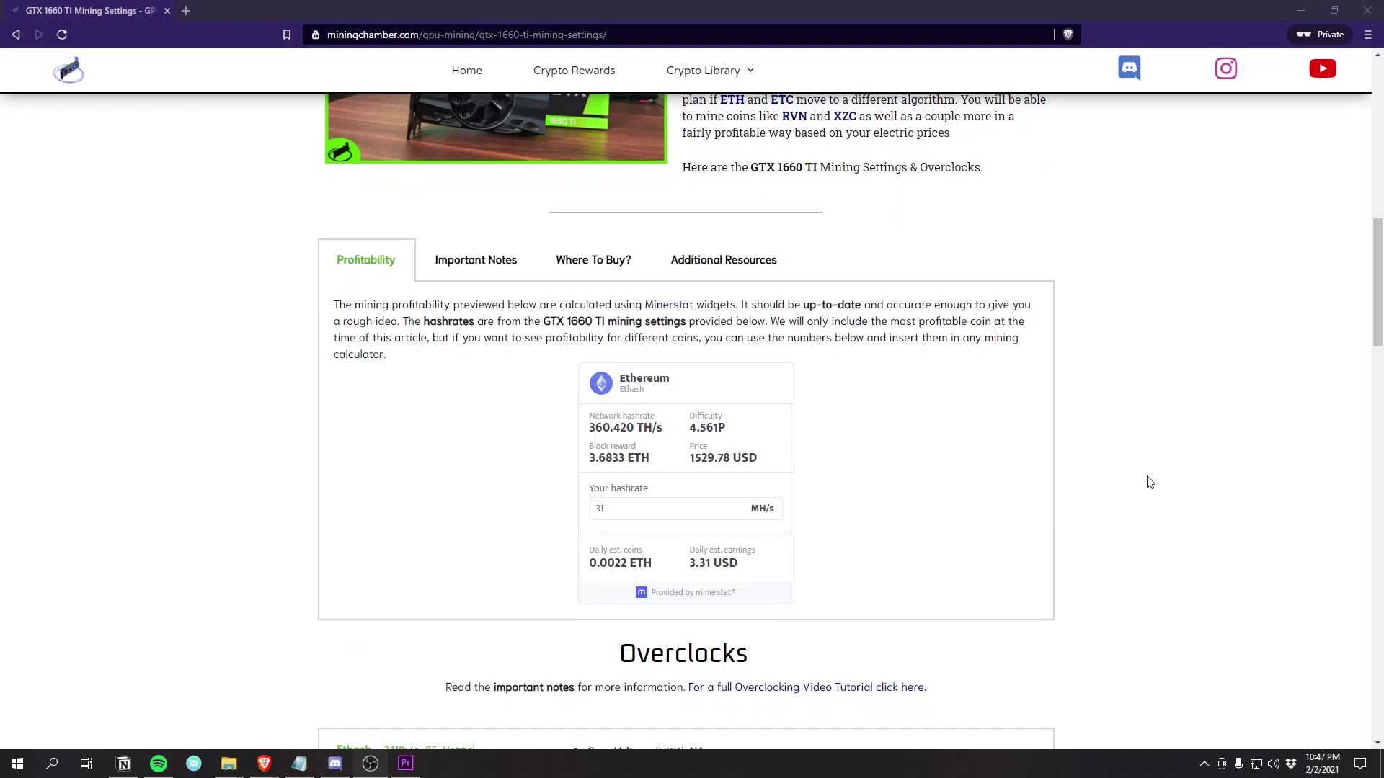
{"action": "scroll", "coordinate": [1182, 479], "scroll_direction": "down", "scroll_amount": 1}
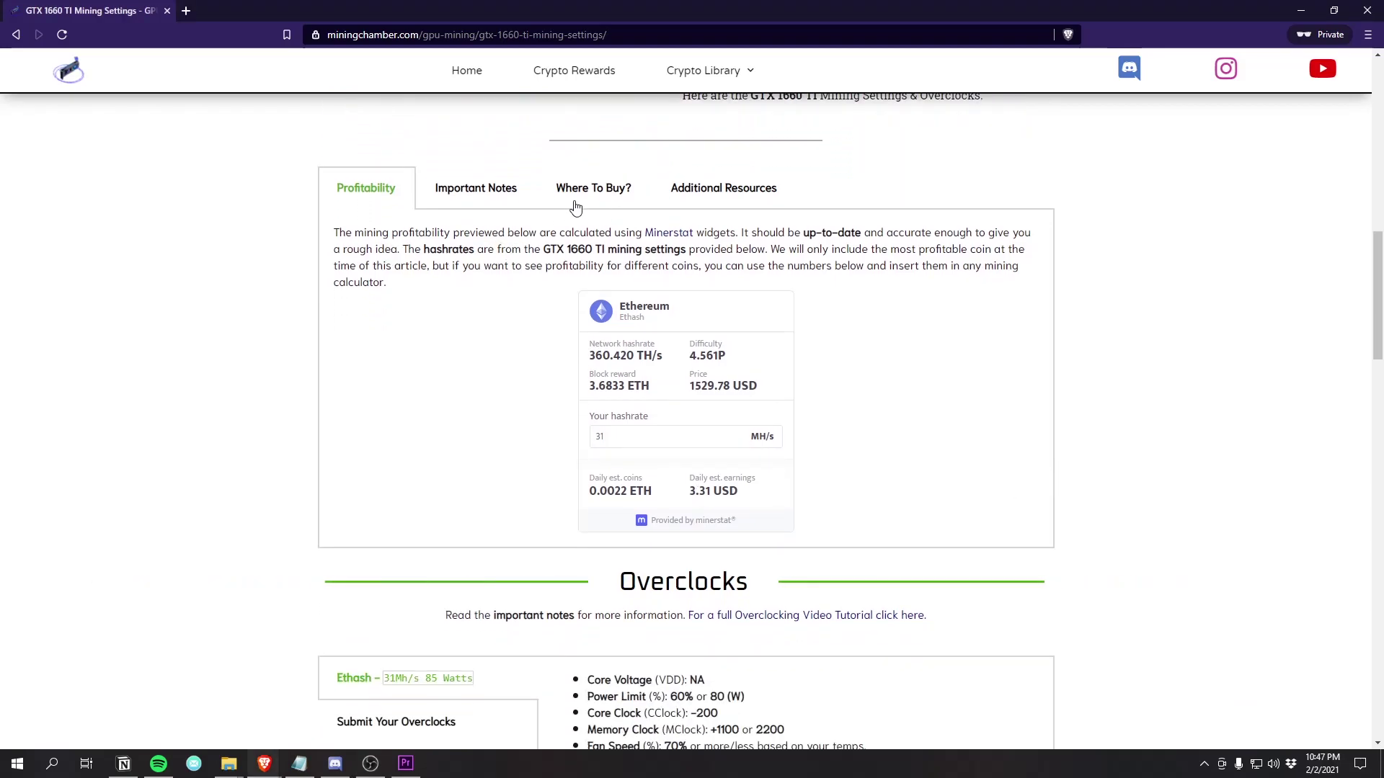
- Switch from the Where To Buy? tab to the Important Notes on overclocking the 1660 Ti
{"action": "left_click", "coordinate": [593, 187]}
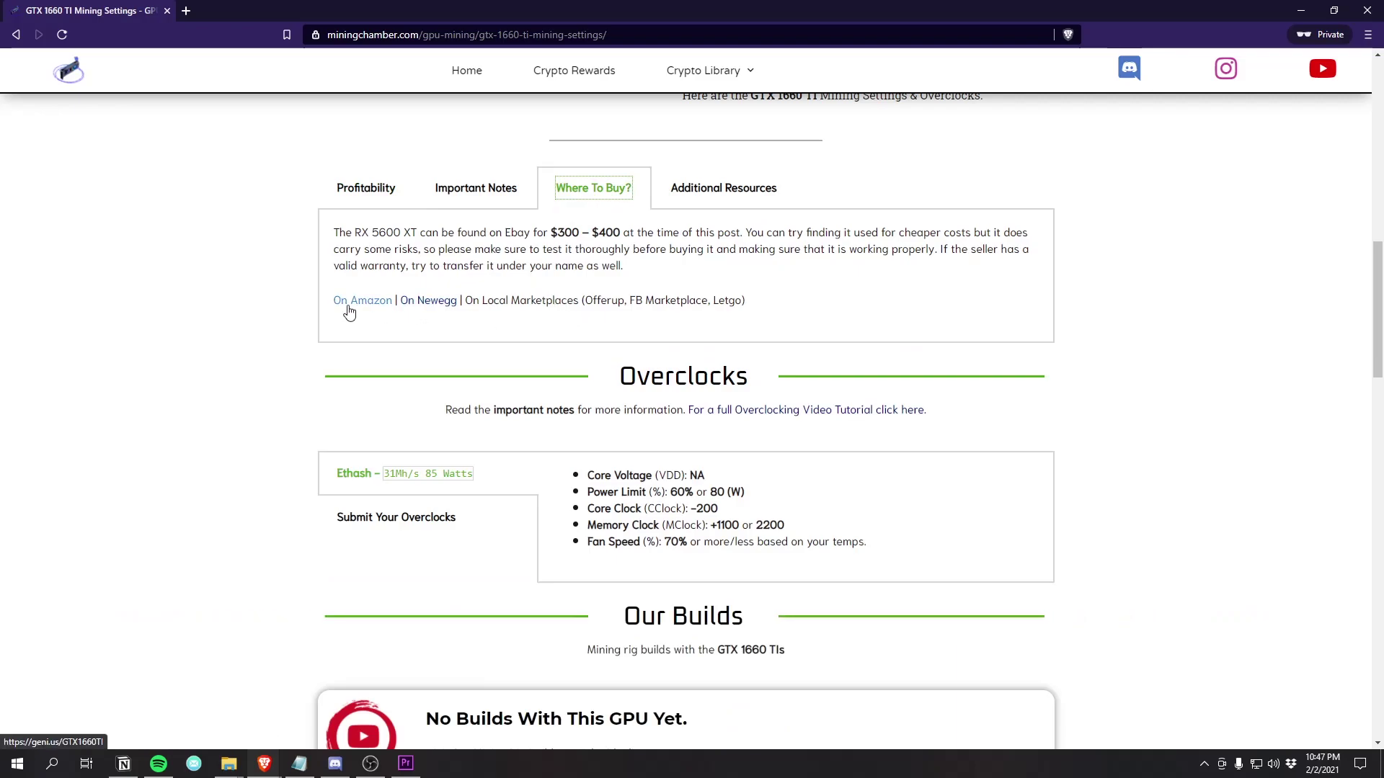
{"action": "left_click", "coordinate": [476, 187]}
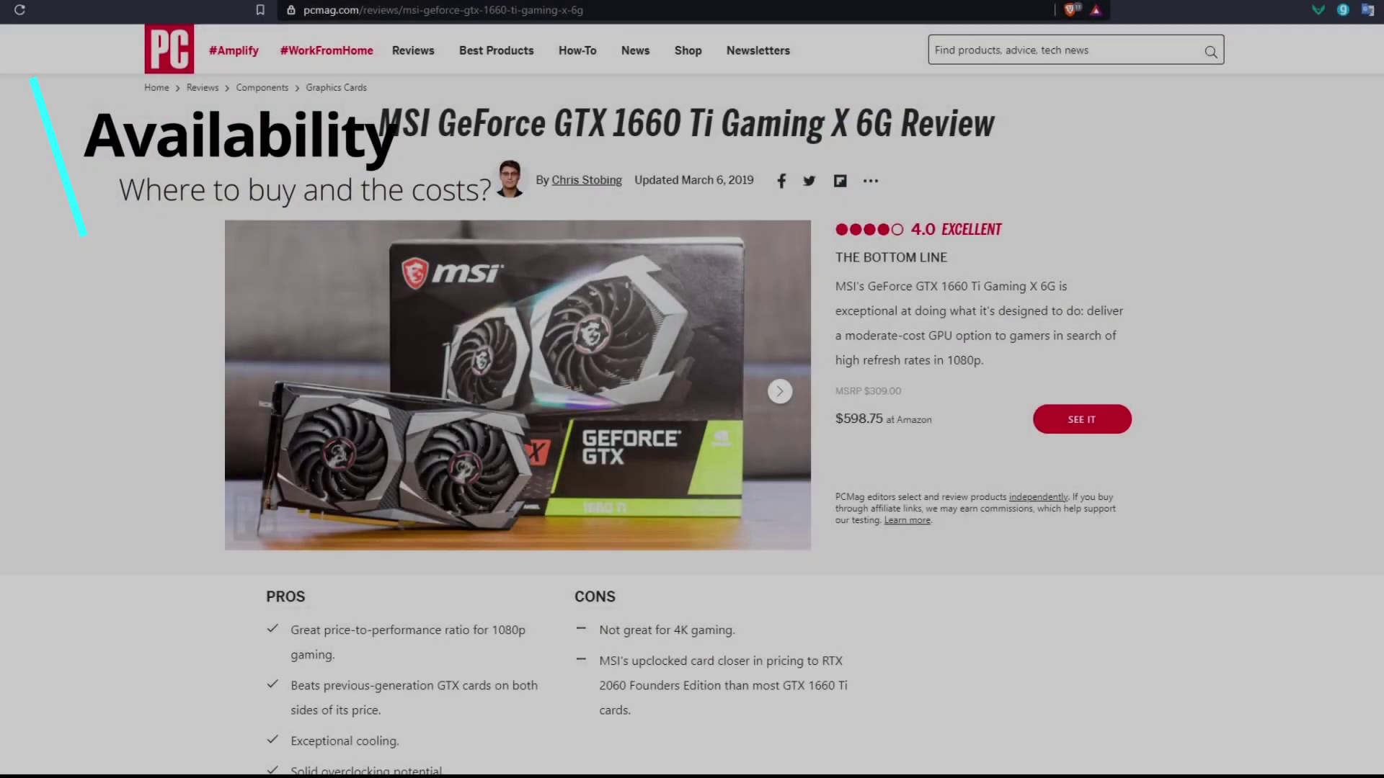
{"action": "left_click_drag", "start_coordinate": [835, 390], "coordinate": [901, 391]}
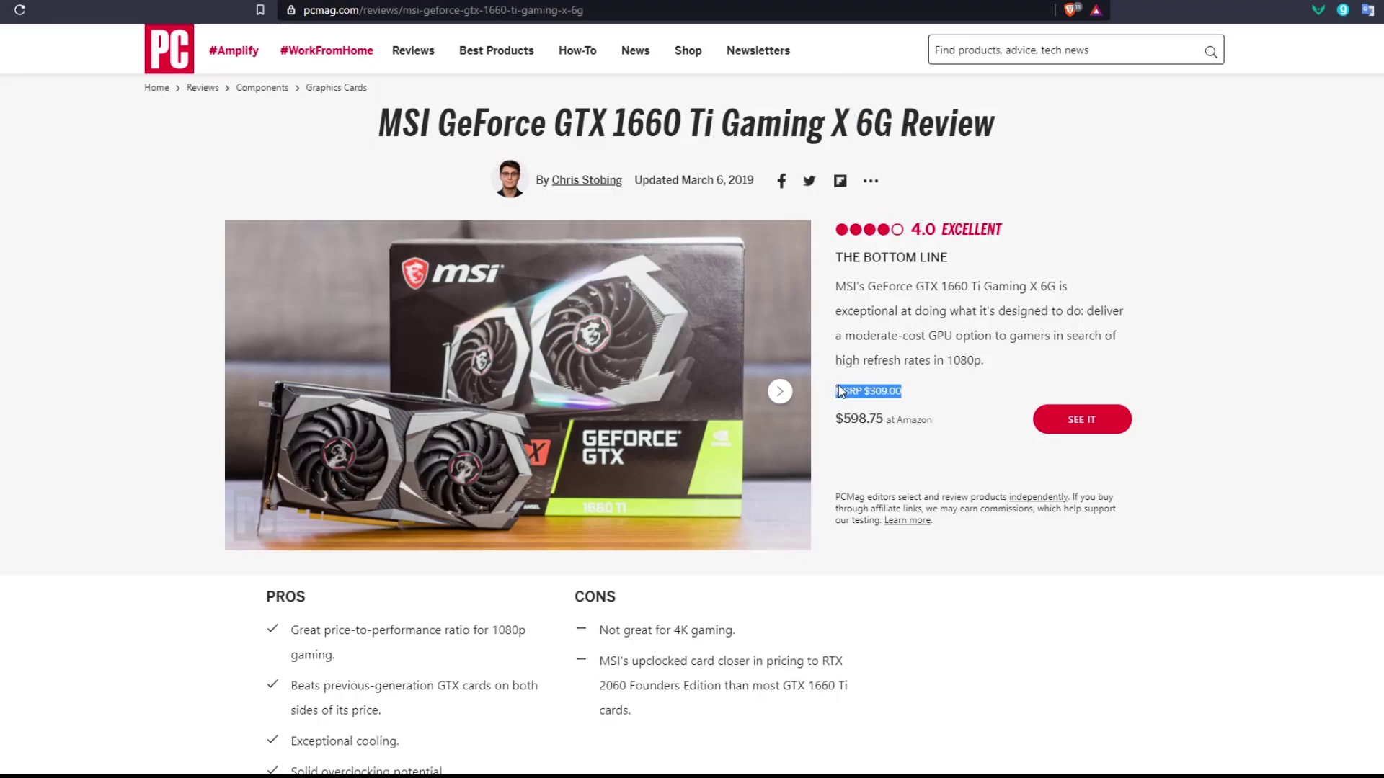
{"action": "left_click", "coordinate": [1249, 388]}
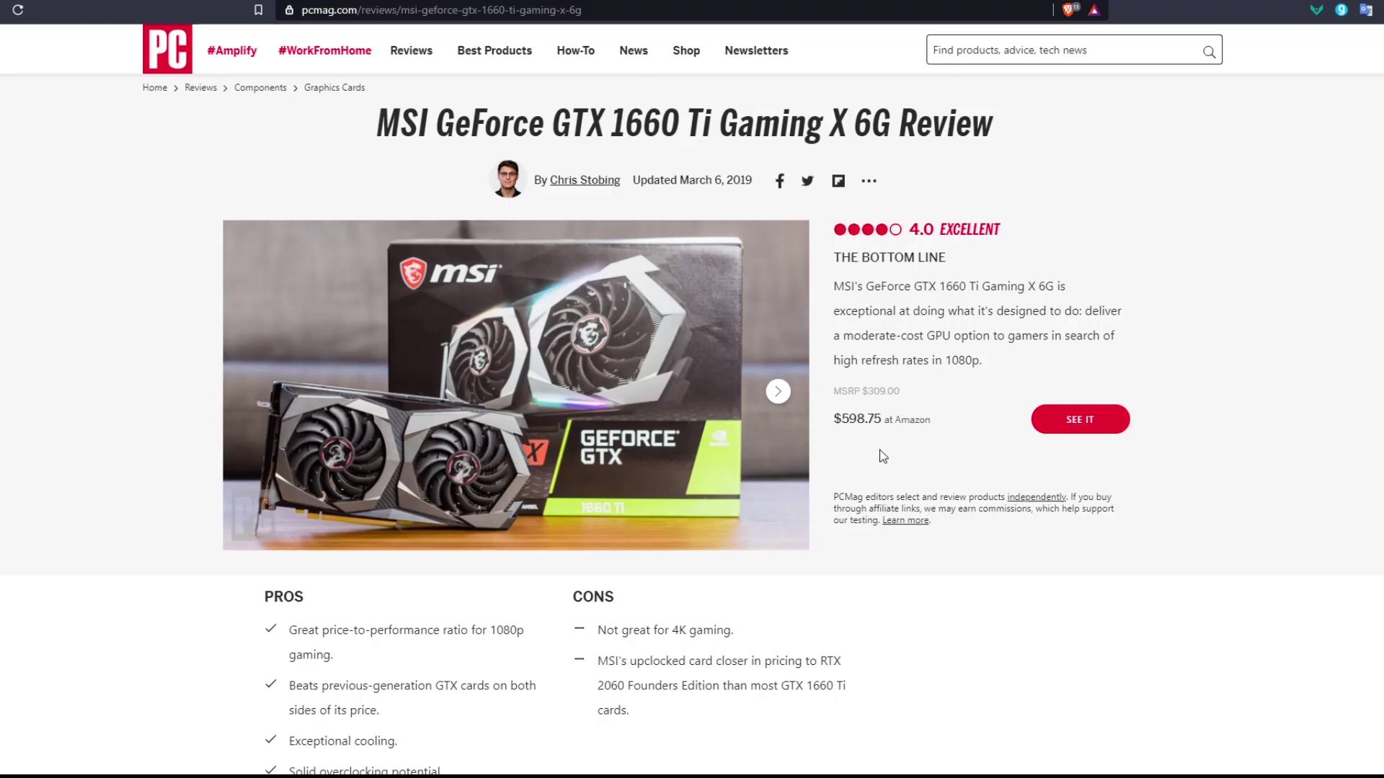
{"action": "left_click_drag", "start_coordinate": [931, 428], "coordinate": [848, 424]}
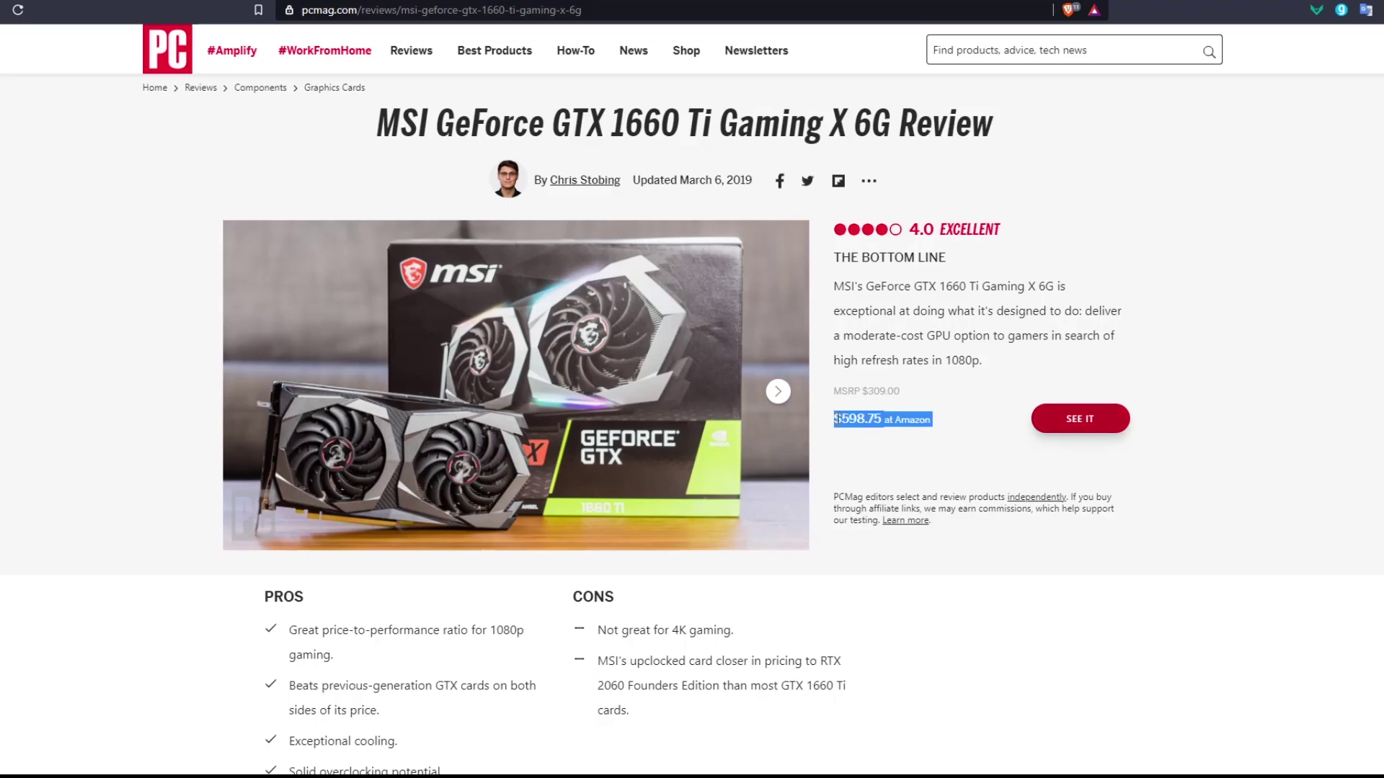
{"action": "left_click", "coordinate": [844, 438]}
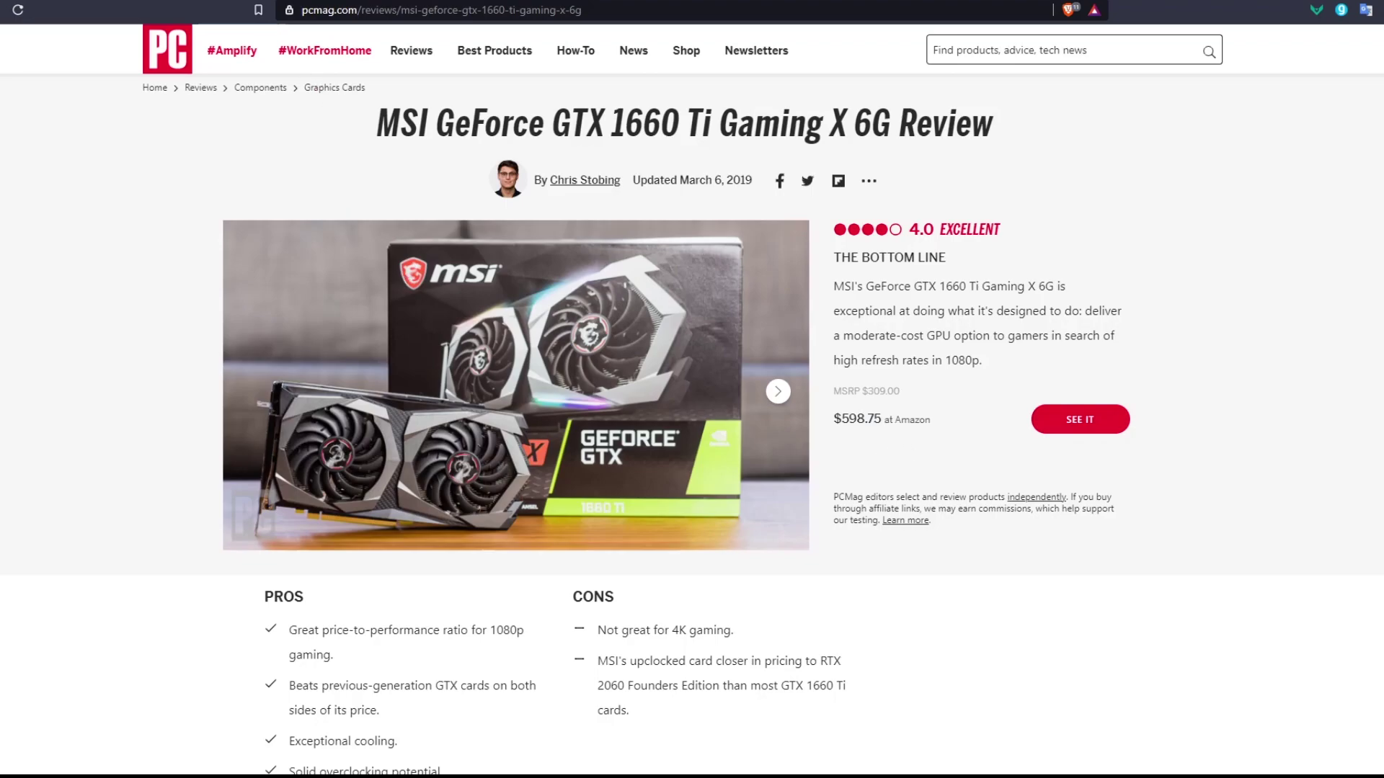
- Switch to the Amazon tab listing gtx 1660 ti search results with prices
{"action": "key", "text": "ctrl+Tab"}
{"action": "scroll", "coordinate": [779, 410], "scroll_direction": "up", "scroll_amount": 3}
{"action": "scroll", "coordinate": [778, 410], "scroll_direction": "up", "scroll_amount": 5}
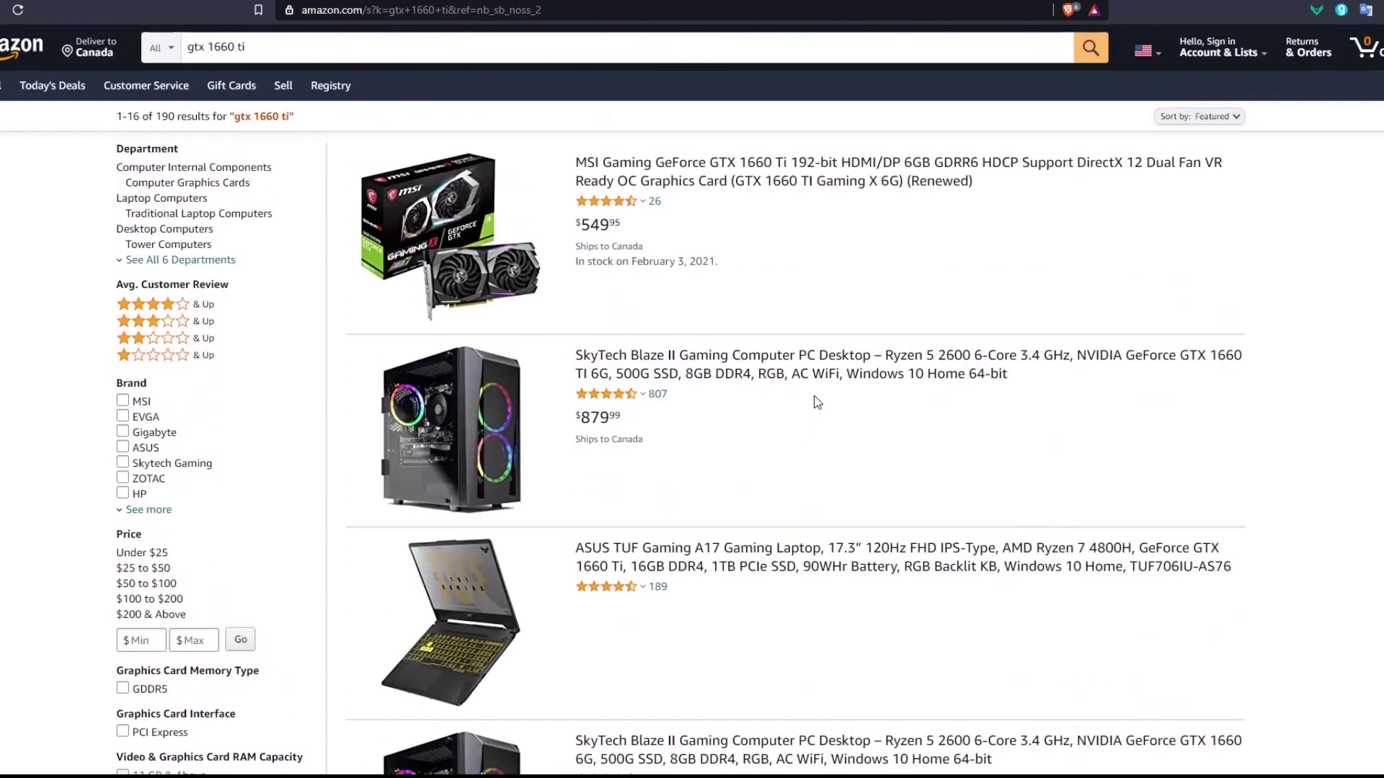
{"action": "scroll", "coordinate": [778, 410], "scroll_direction": "up", "scroll_amount": 3}
- Look over Newegg's gtx 1660 ti prices, then move to eBay's sold 1660 Ti listings
{"action": "key", "text": "ctrl+Tab"}
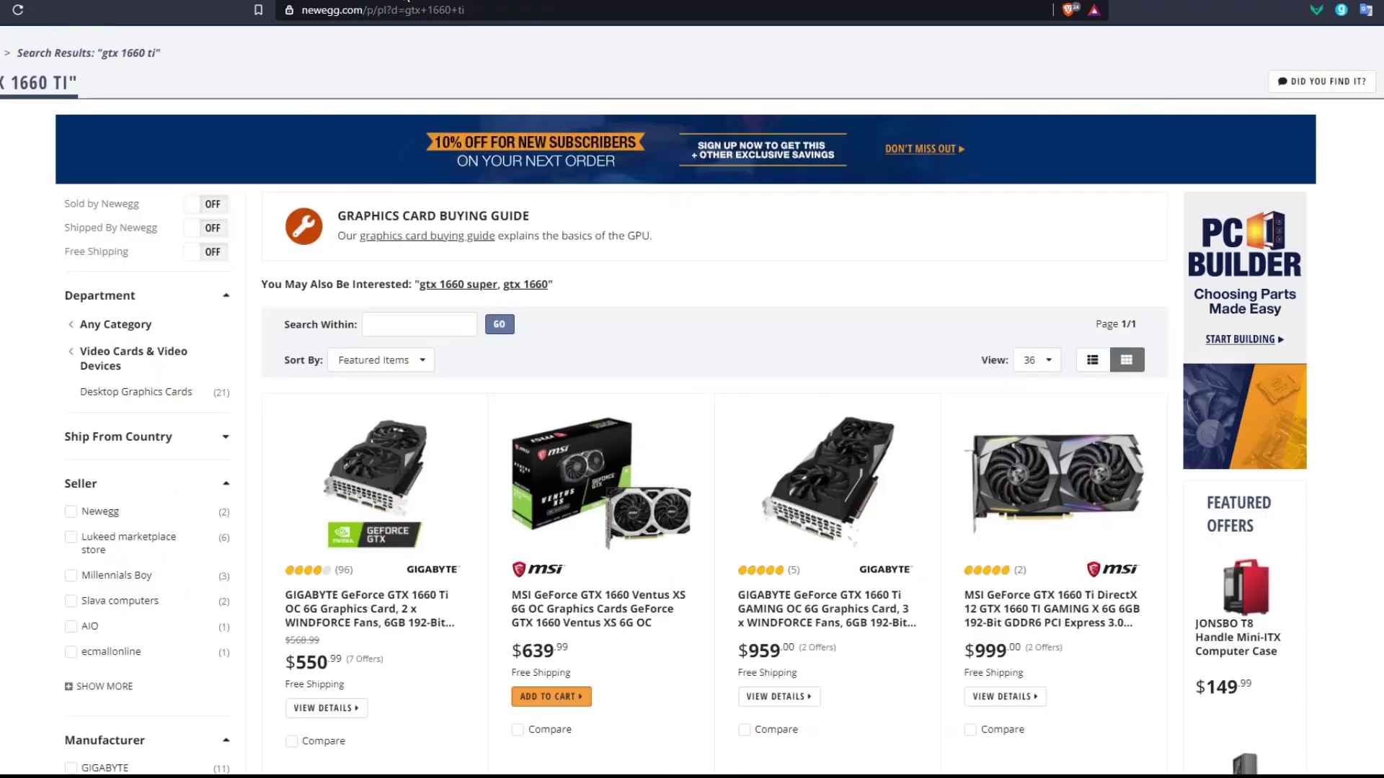
{"action": "scroll", "coordinate": [763, 399], "scroll_direction": "down", "scroll_amount": 3}
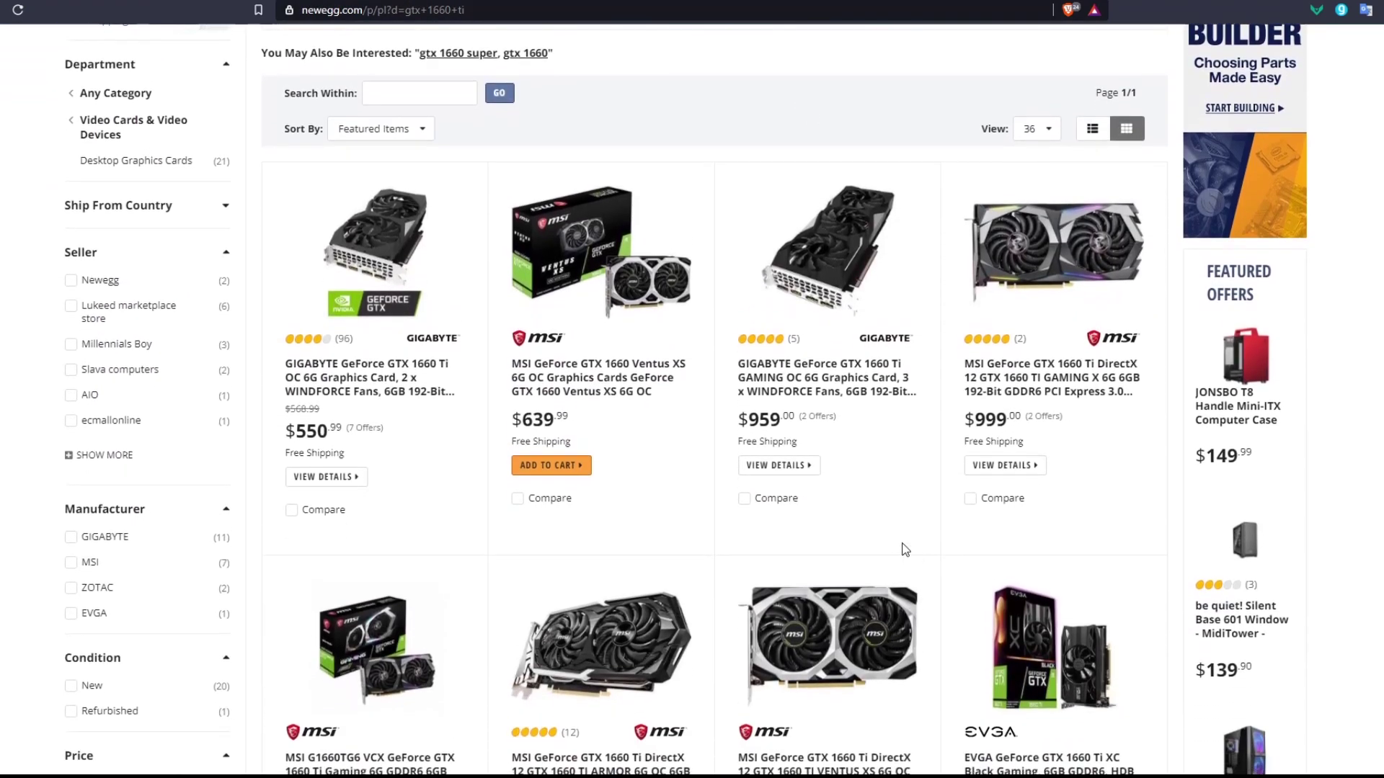
{"action": "scroll", "coordinate": [800, 418], "scroll_direction": "down", "scroll_amount": 3}
{"action": "scroll", "coordinate": [800, 419], "scroll_direction": "down", "scroll_amount": 3}
{"action": "scroll", "coordinate": [622, 503], "scroll_direction": "down", "scroll_amount": 3}
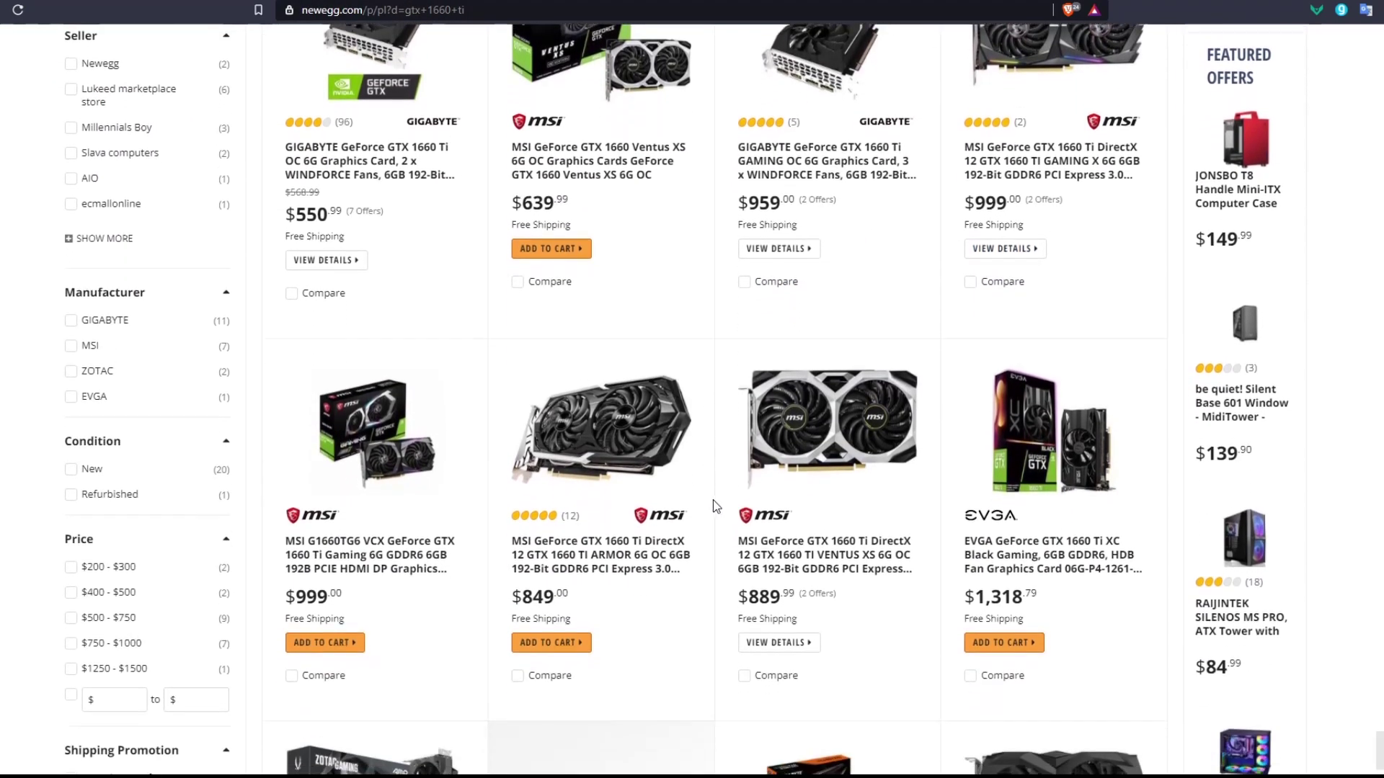
{"action": "scroll", "coordinate": [622, 502], "scroll_direction": "down", "scroll_amount": 1}
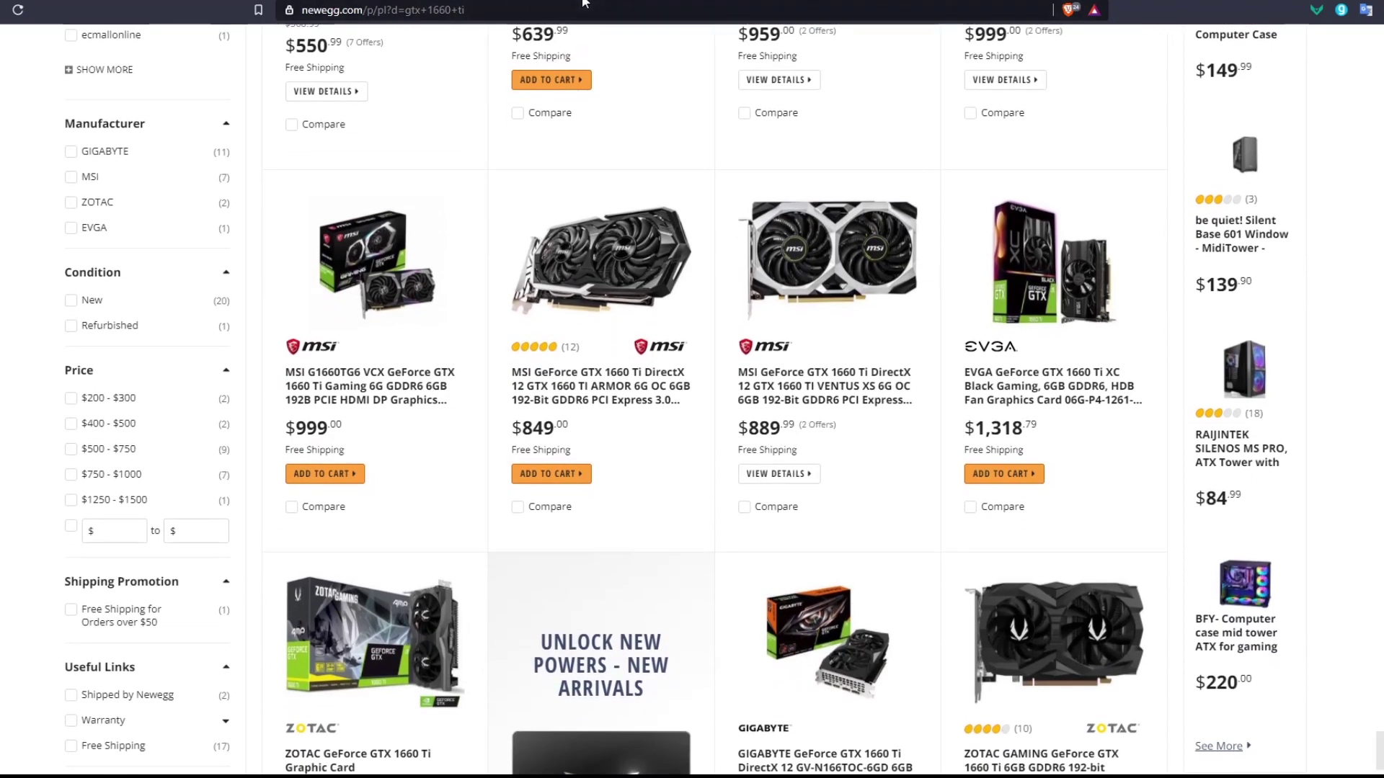
{"action": "key", "text": "ctrl+Tab"}
{"action": "scroll", "coordinate": [1038, 357], "scroll_direction": "up", "scroll_amount": 3}
{"action": "scroll", "coordinate": [919, 375], "scroll_direction": "up", "scroll_amount": 3}
{"action": "scroll", "coordinate": [918, 375], "scroll_direction": "up", "scroll_amount": 5}
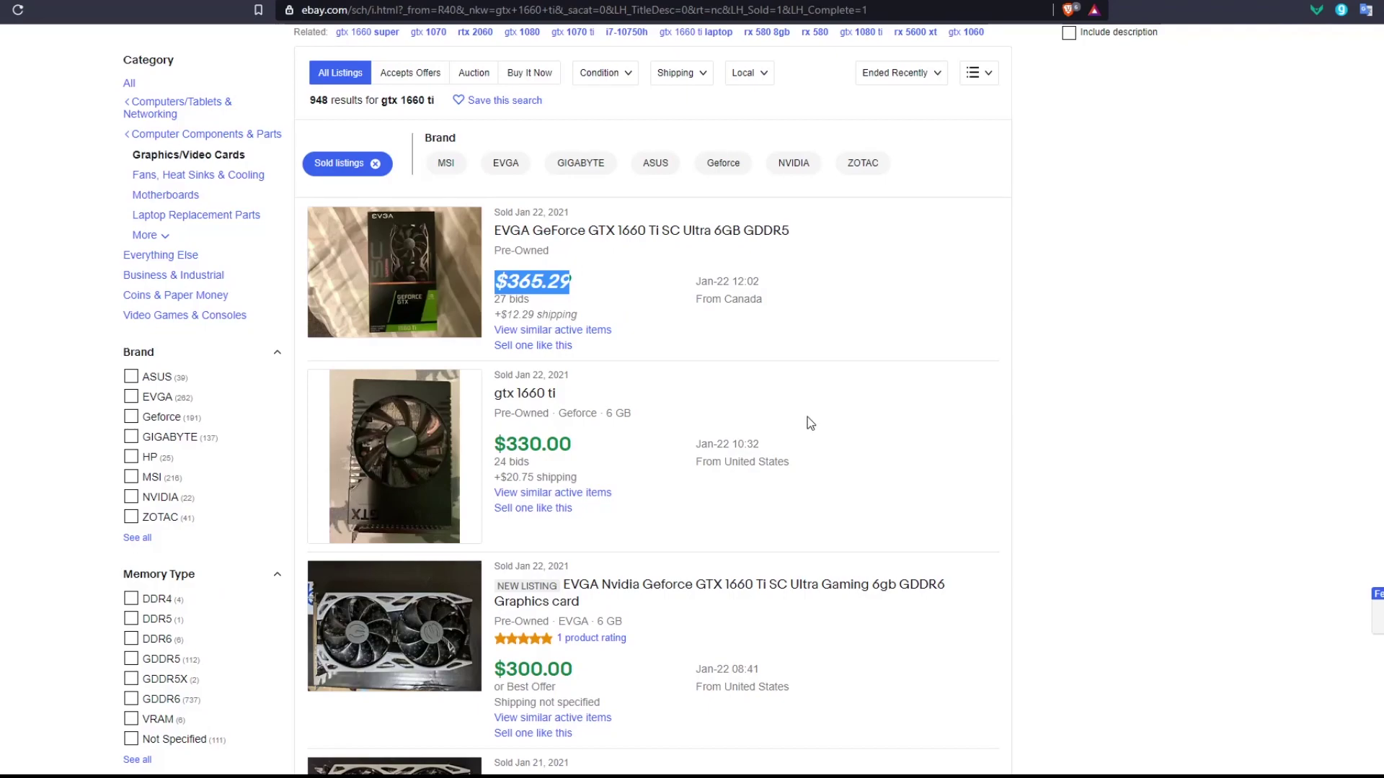
- Highlight the $330.00 sold price among eBay's GTX 1660 Ti listings, then clear it
{"action": "left_click_drag", "start_coordinate": [575, 447], "coordinate": [495, 446]}
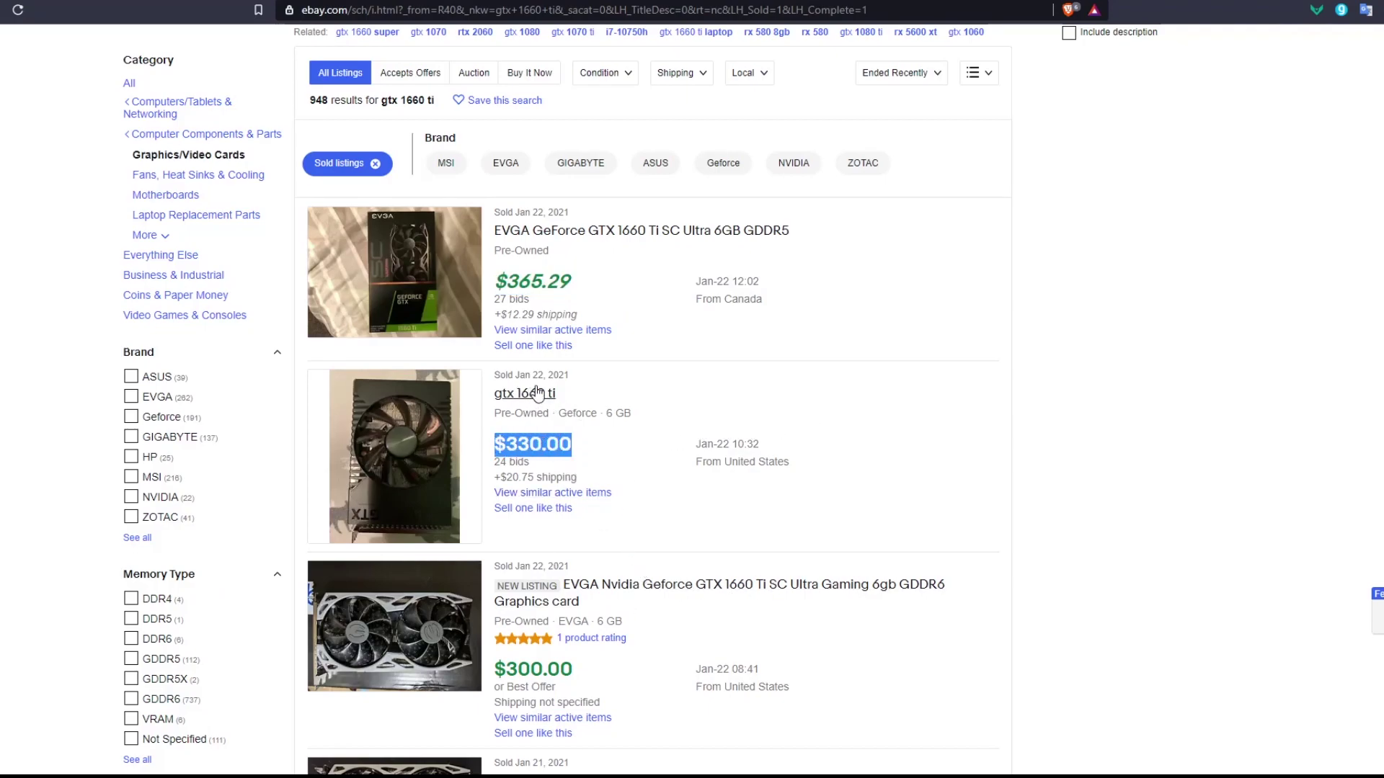
{"action": "left_click_drag", "start_coordinate": [534, 374], "coordinate": [543, 374]}
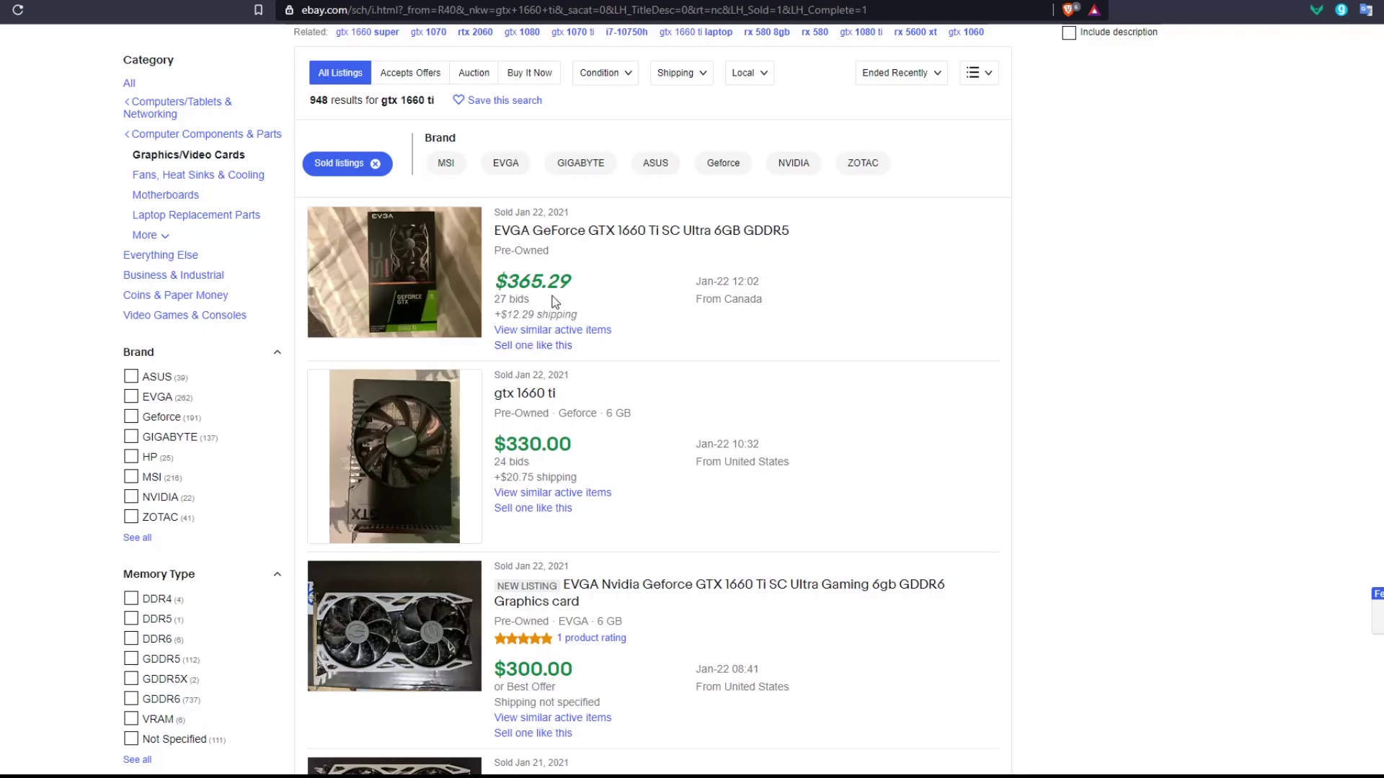
{"action": "scroll", "coordinate": [679, 417], "scroll_direction": "down", "scroll_amount": 4}
{"action": "scroll", "coordinate": [679, 416], "scroll_direction": "down", "scroll_amount": 1}
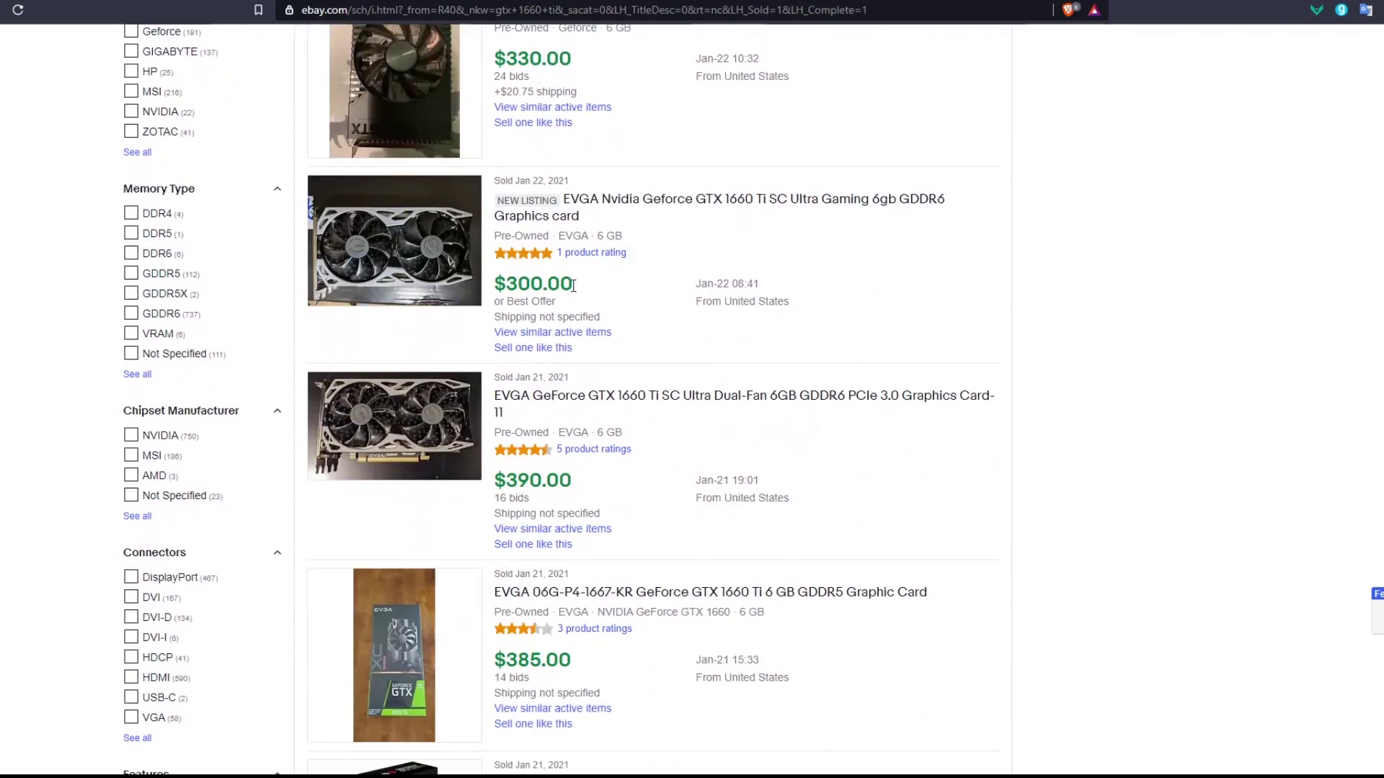
{"action": "left_click_drag", "start_coordinate": [585, 290], "coordinate": [504, 289]}
{"action": "scroll", "coordinate": [666, 406], "scroll_direction": "down", "scroll_amount": 2}
{"action": "scroll", "coordinate": [666, 406], "scroll_direction": "down", "scroll_amount": 2}
{"action": "scroll", "coordinate": [666, 406], "scroll_direction": "down", "scroll_amount": 1}
{"action": "scroll", "coordinate": [681, 542], "scroll_direction": "down", "scroll_amount": 2}
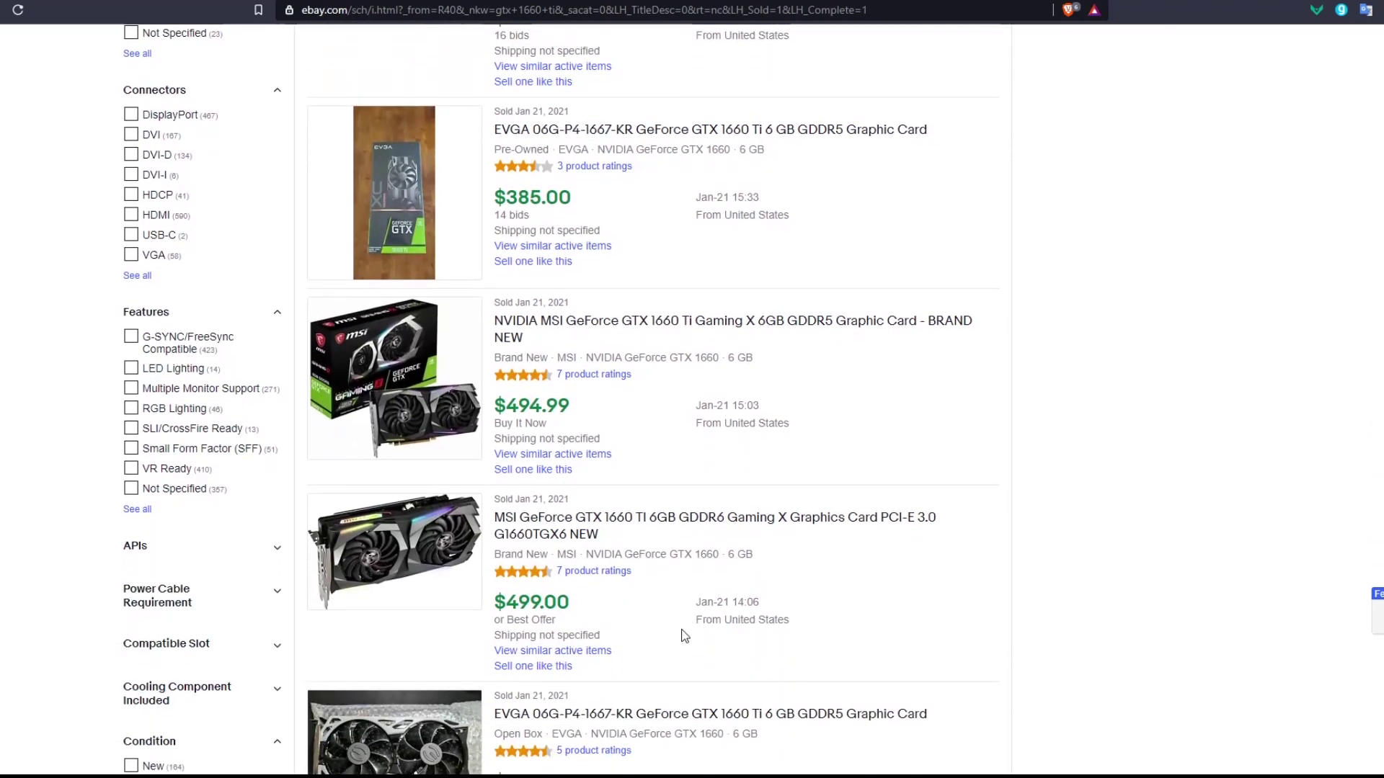
{"action": "scroll", "coordinate": [682, 635], "scroll_direction": "down", "scroll_amount": 1}
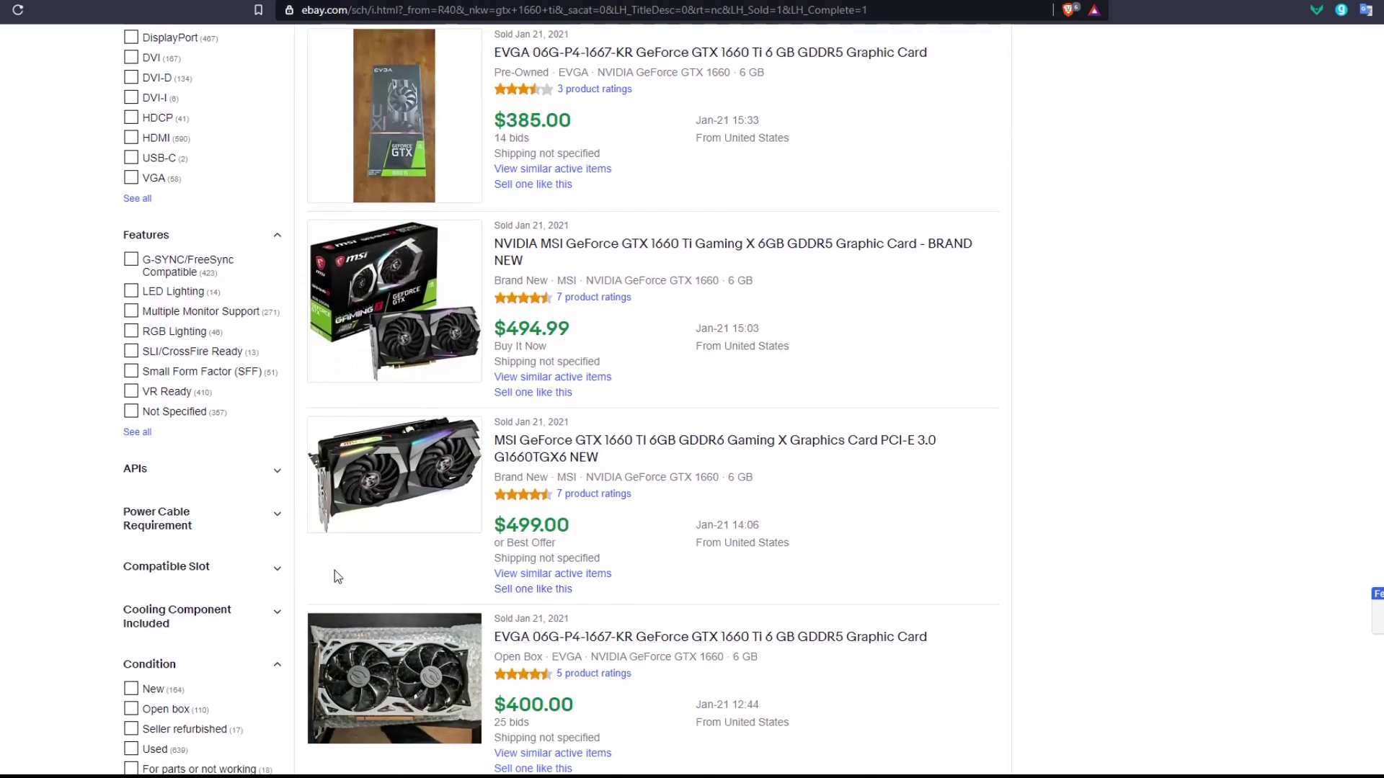
{"action": "scroll", "coordinate": [541, 516], "scroll_direction": "up", "scroll_amount": 1}
{"action": "scroll", "coordinate": [541, 516], "scroll_direction": "up", "scroll_amount": 1}
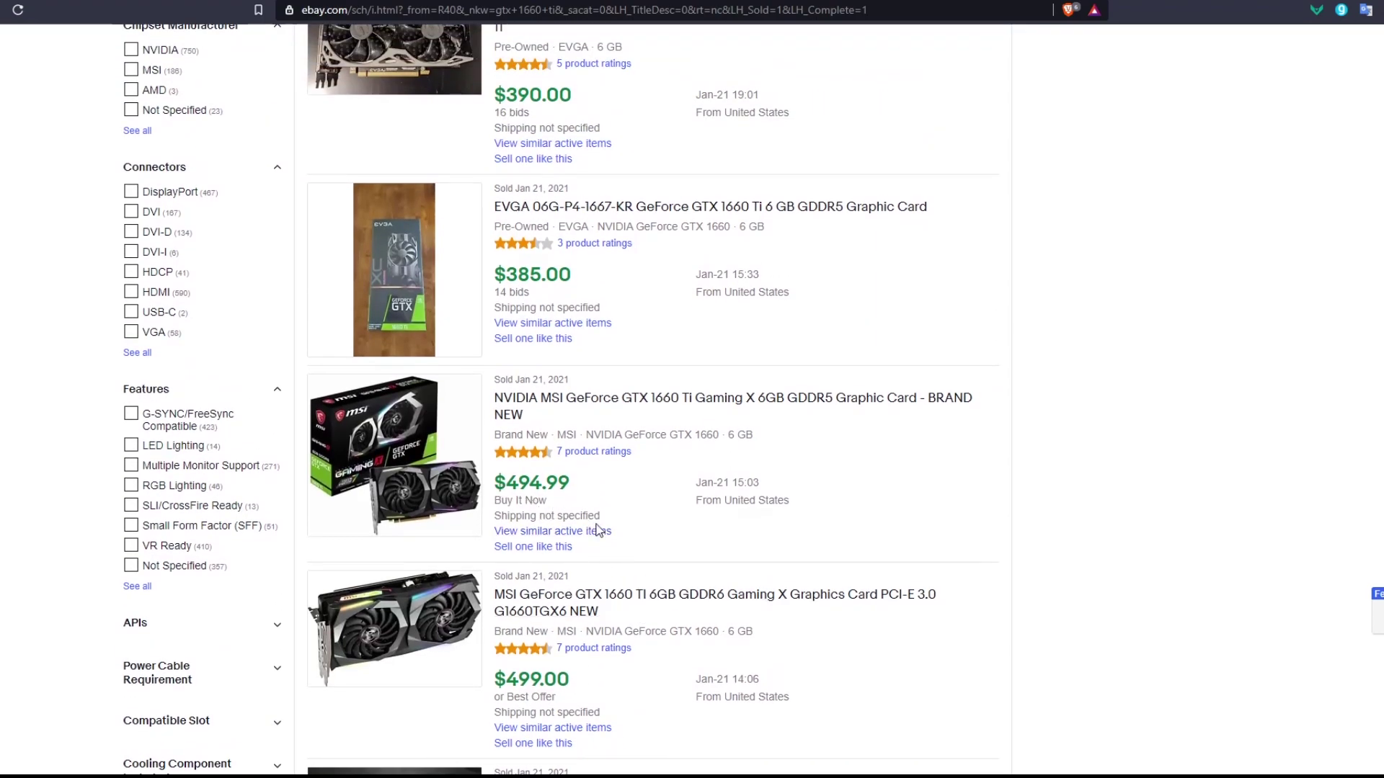
{"action": "scroll", "coordinate": [607, 530], "scroll_direction": "up", "scroll_amount": 3}
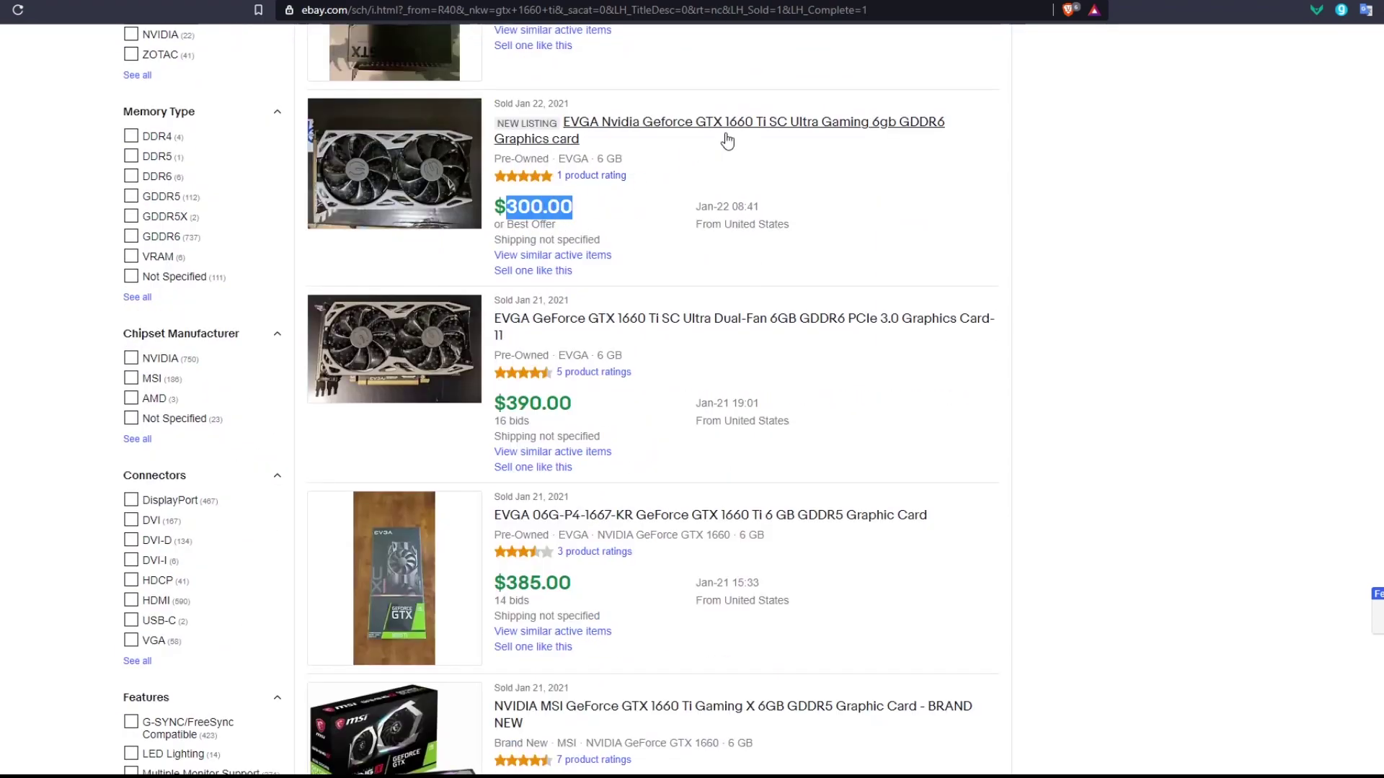
- View NVIDIA's GTX 1660 Ti partner gallery, then move to Amazon's 1660 super results
{"action": "key", "text": "ctrl+Tab"}
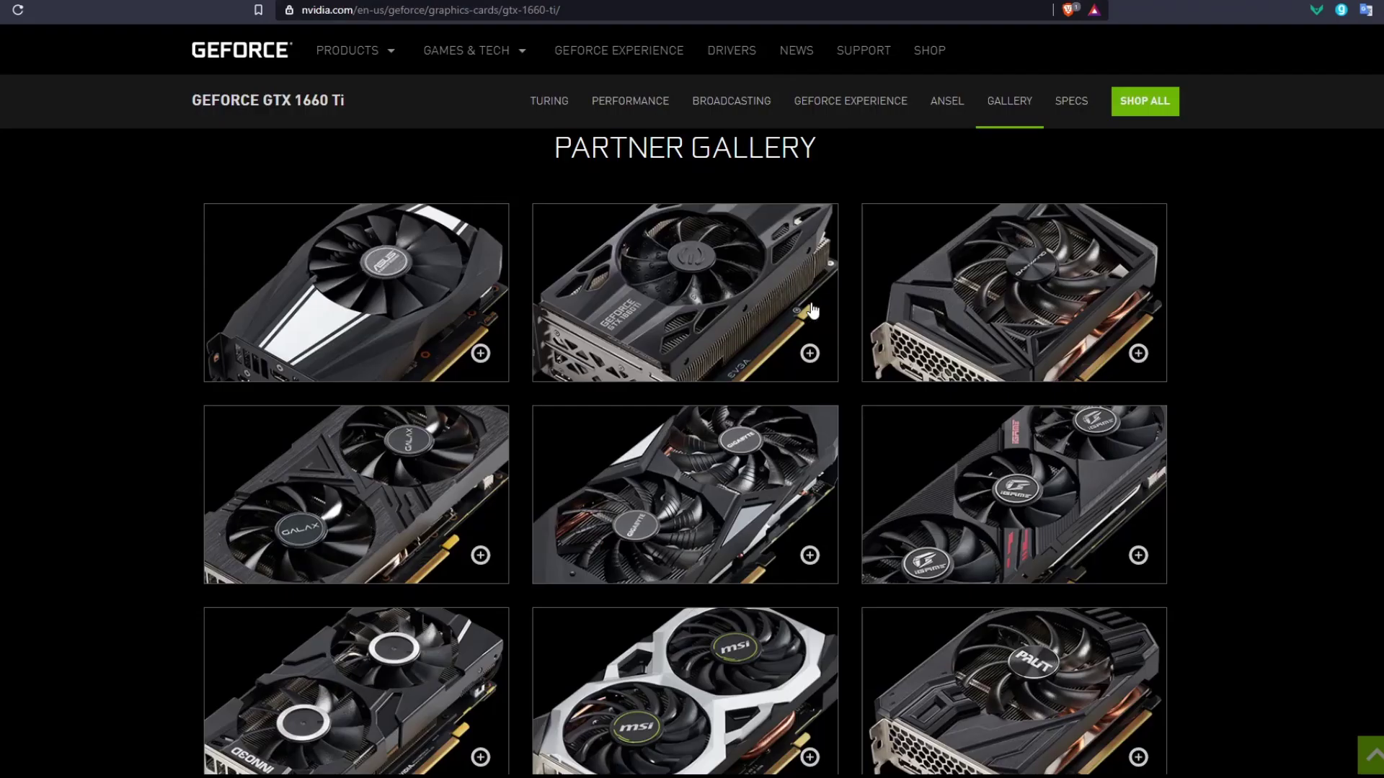
{"action": "scroll", "coordinate": [822, 336], "scroll_direction": "down", "scroll_amount": 1}
{"action": "scroll", "coordinate": [1234, 483], "scroll_direction": "down", "scroll_amount": 1}
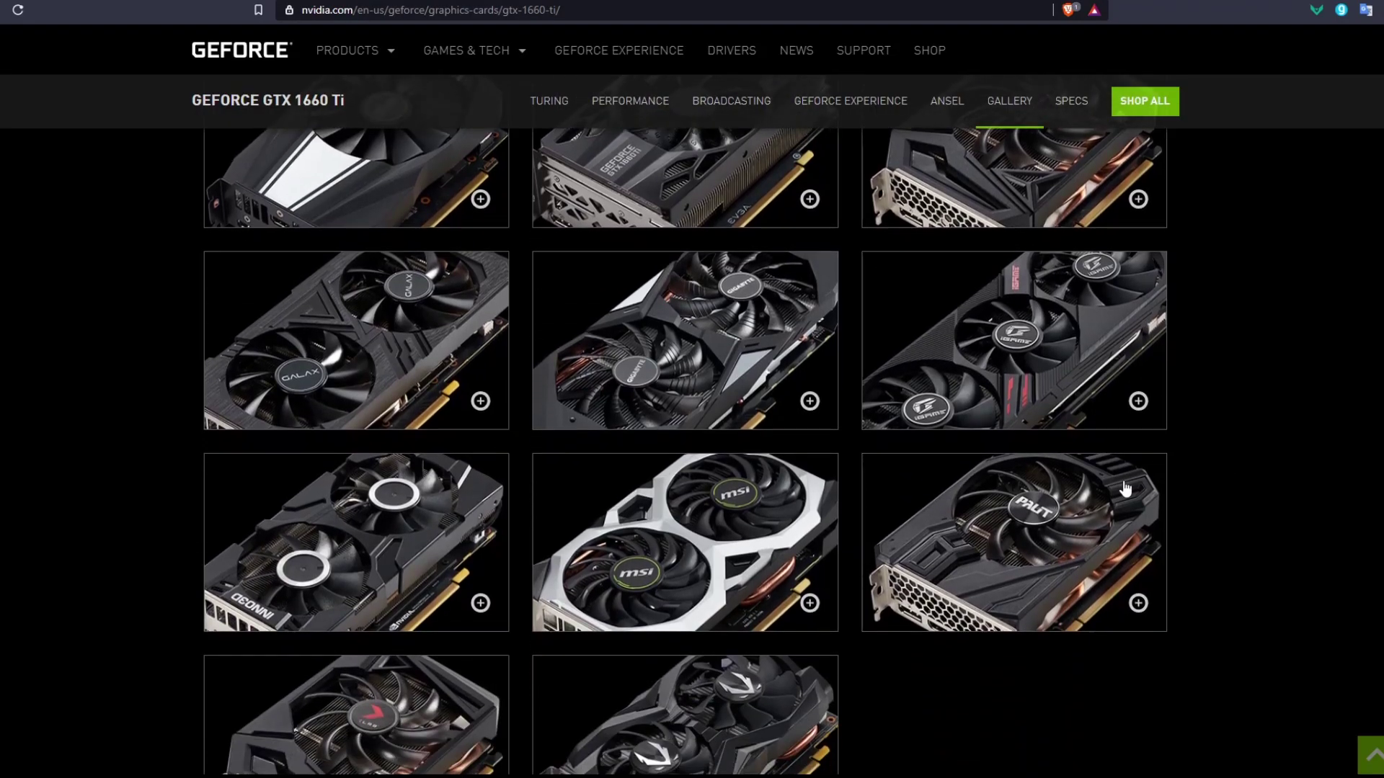
{"action": "scroll", "coordinate": [980, 666], "scroll_direction": "up", "scroll_amount": 4}
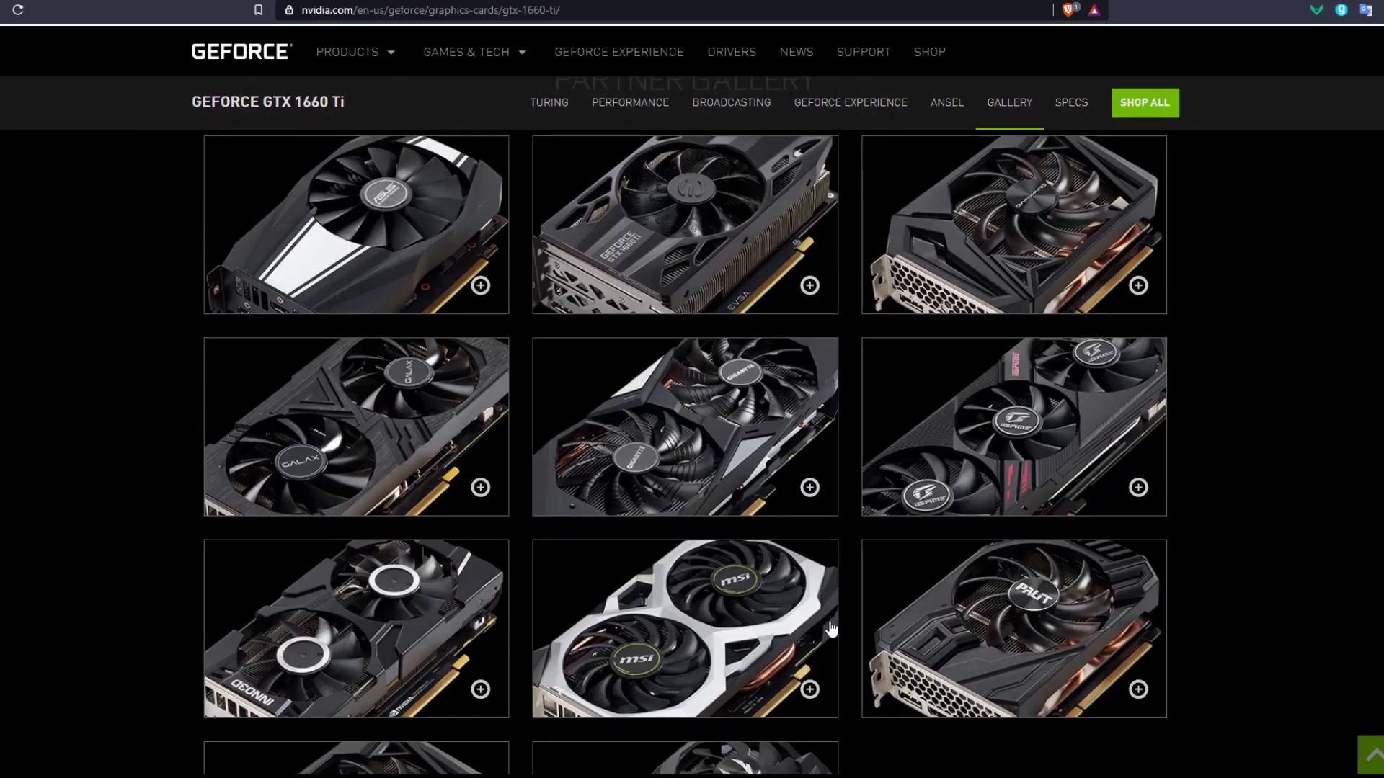
{"action": "scroll", "coordinate": [824, 654], "scroll_direction": "down", "scroll_amount": 1}
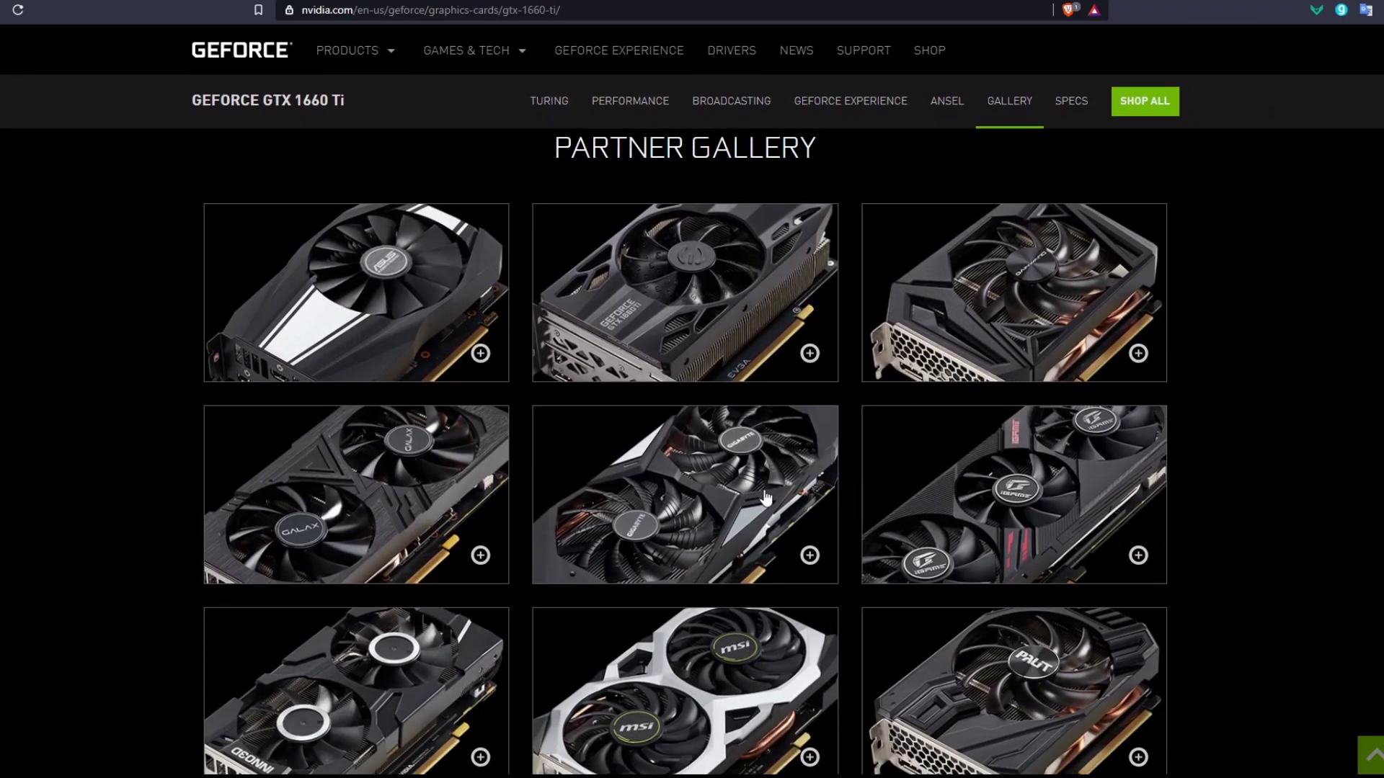
{"action": "scroll", "coordinate": [734, 519], "scroll_direction": "down", "scroll_amount": 1}
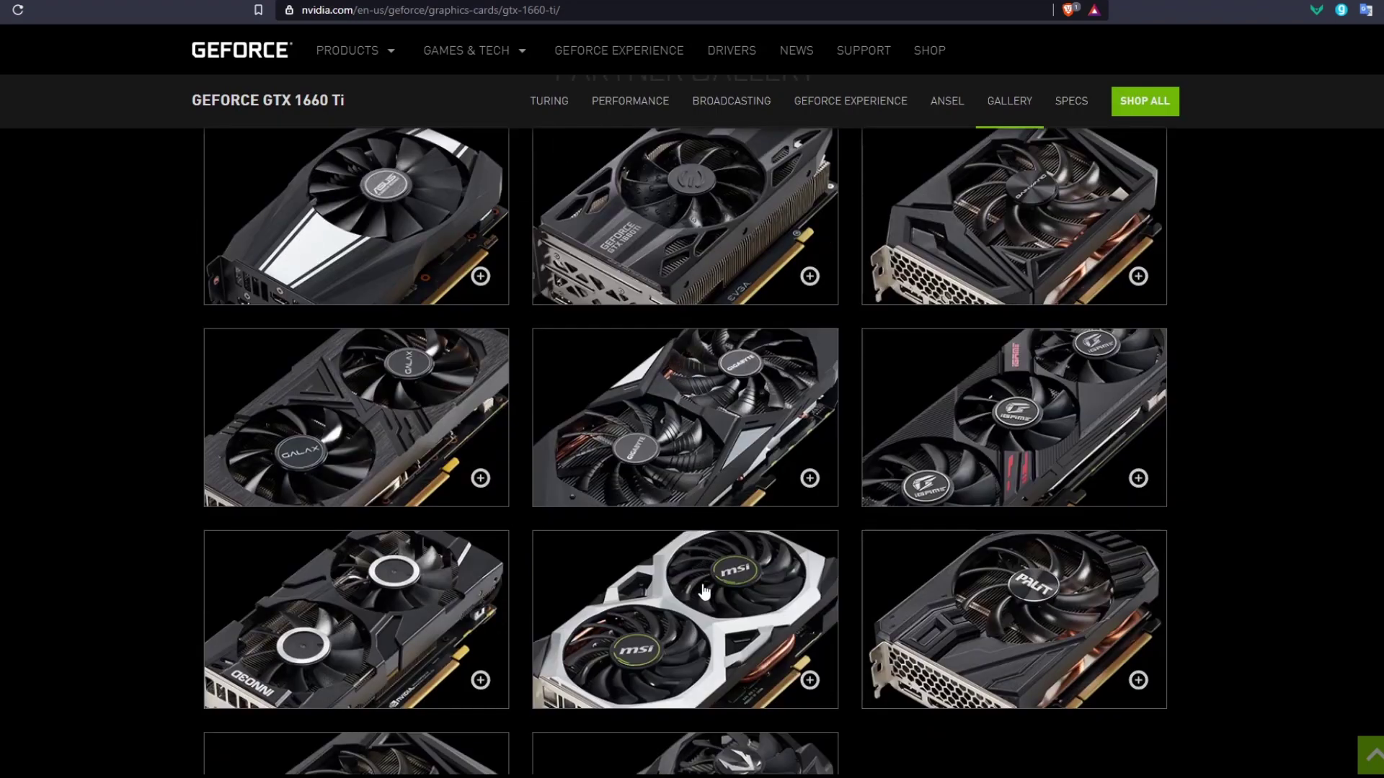
{"action": "key", "text": "ctrl+Tab"}
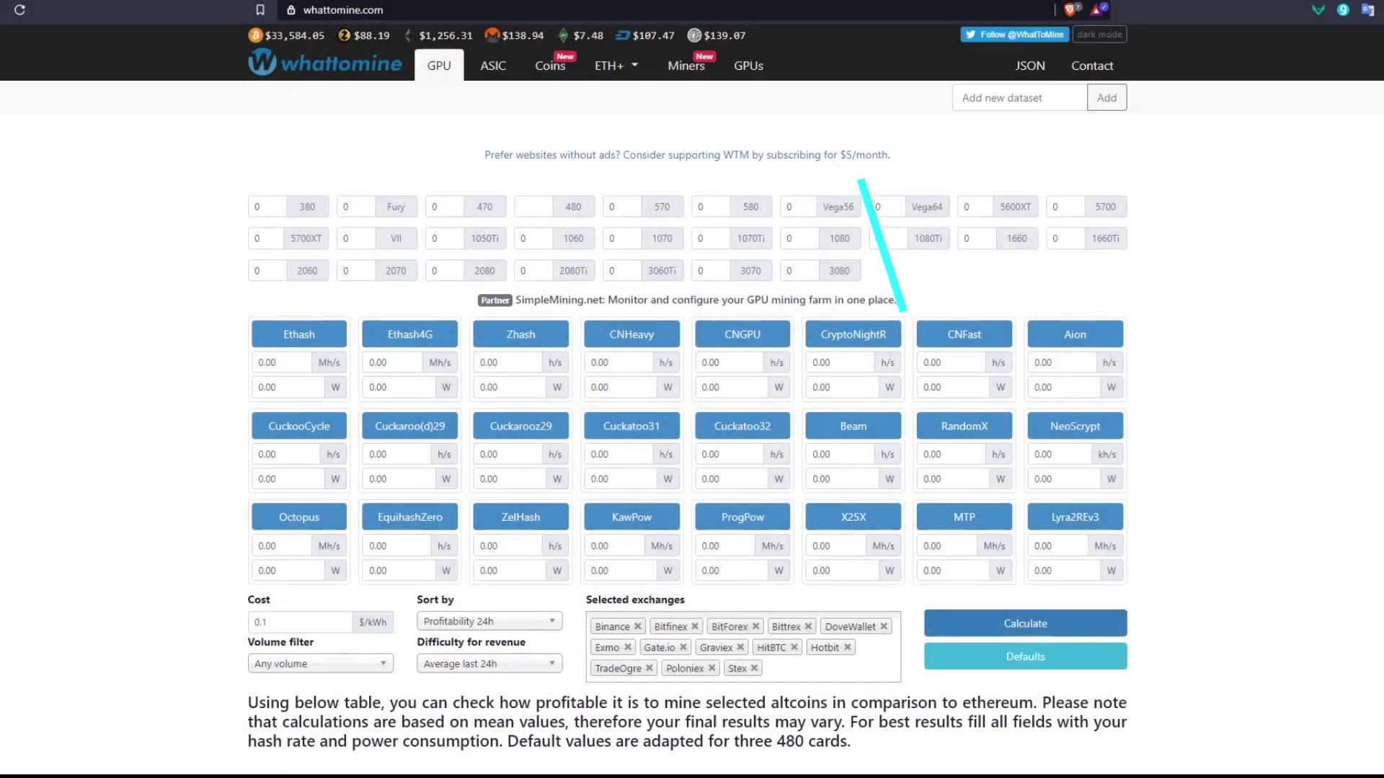
- Enter one 1660Ti and review its Ethash power draw value of 80 W
{"action": "left_click", "coordinate": [1053, 238]}
{"action": "type", "text": "1"}
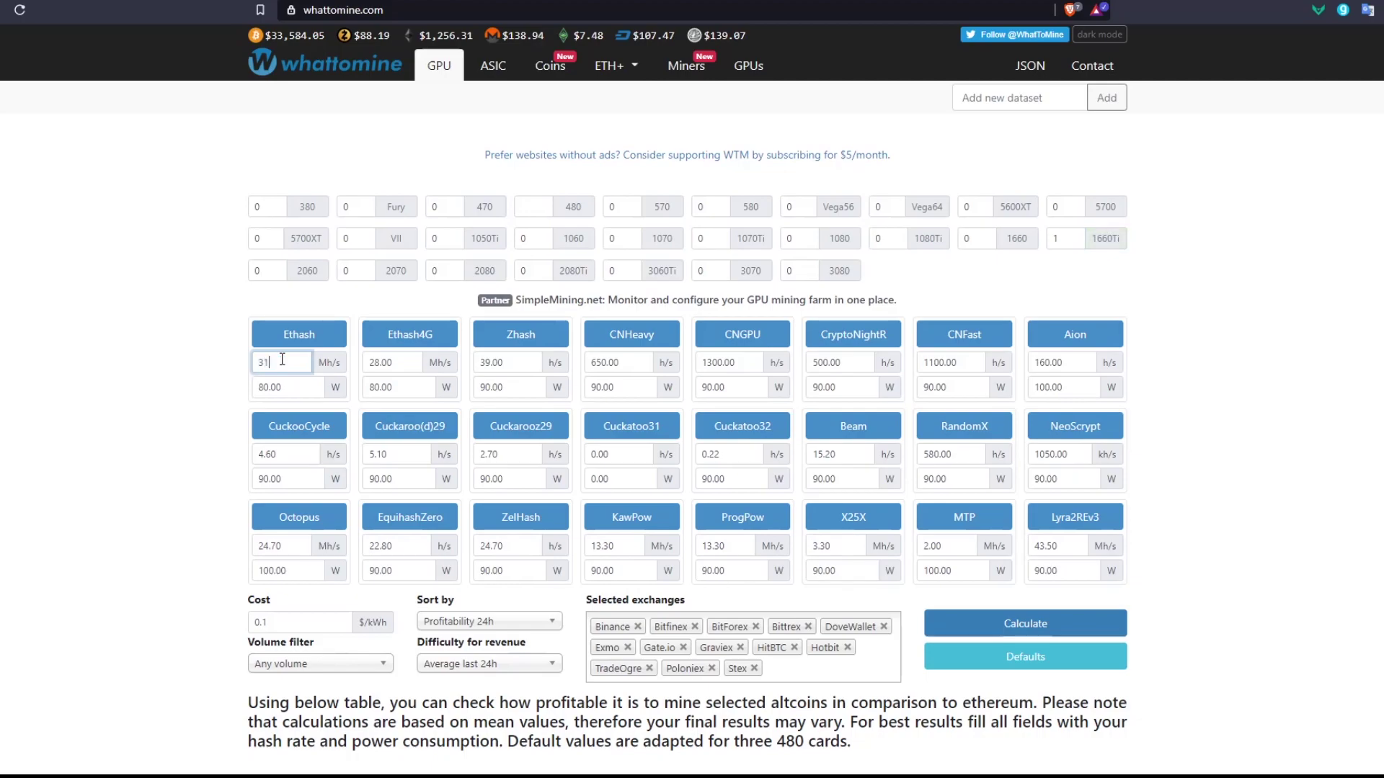
{"action": "left_click_drag", "start_coordinate": [295, 389], "coordinate": [264, 389]}
{"action": "scroll", "coordinate": [332, 550], "scroll_direction": "down", "scroll_amount": 1}
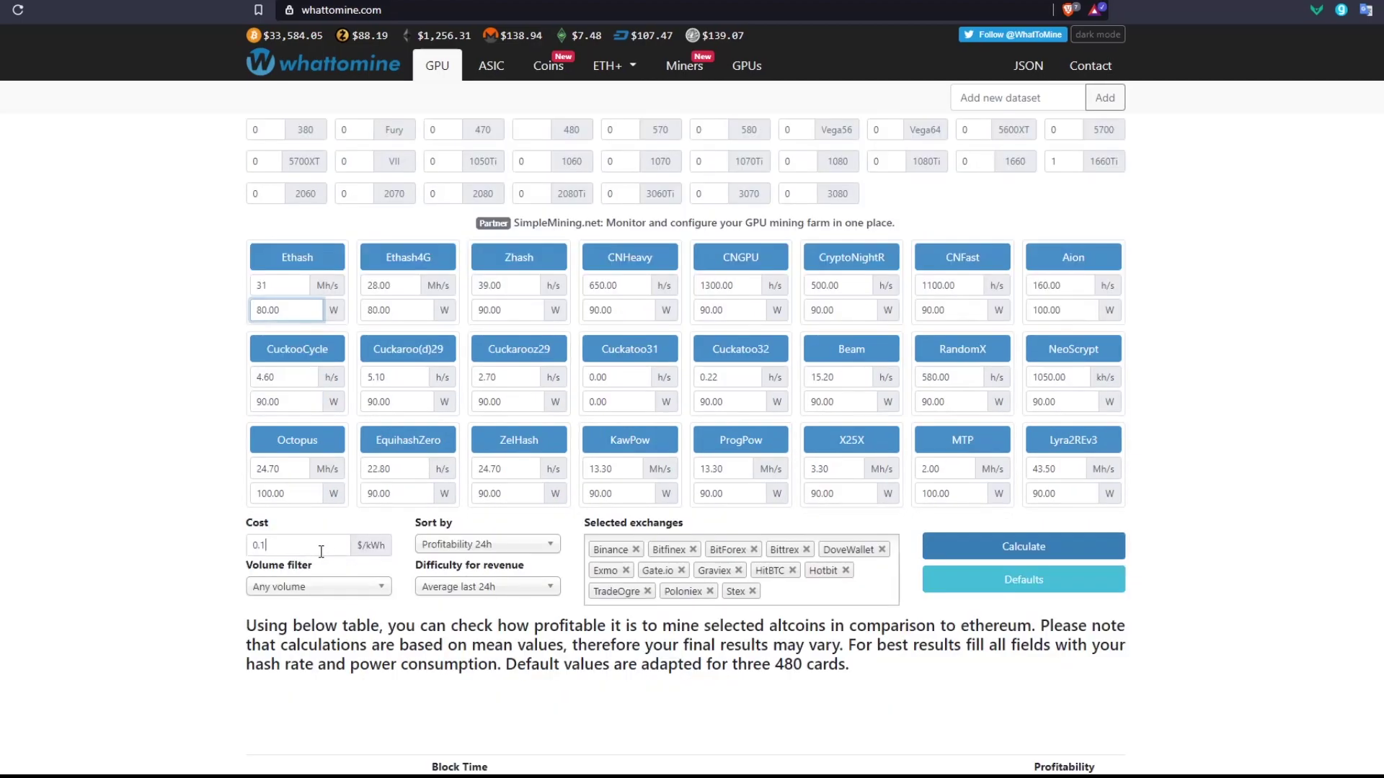
- Calculate at 0.1 $/kWh and highlight Ethereum's $2.78 revenue and $2.59 profit
{"action": "left_click_drag", "start_coordinate": [322, 549], "coordinate": [260, 549]}
{"action": "type", "text": "1"}
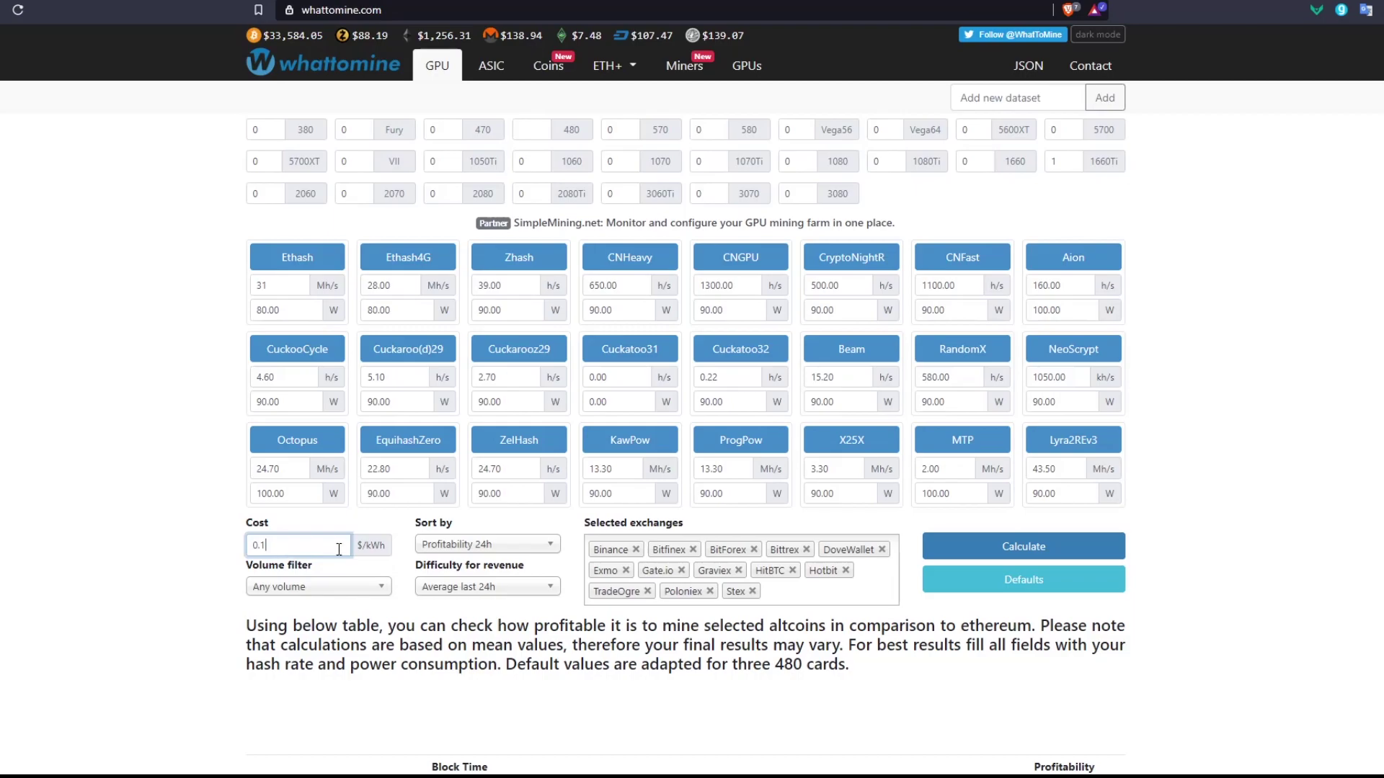
{"action": "scroll", "coordinate": [648, 487], "scroll_direction": "down", "scroll_amount": 1}
{"action": "left_click", "coordinate": [1024, 547]}
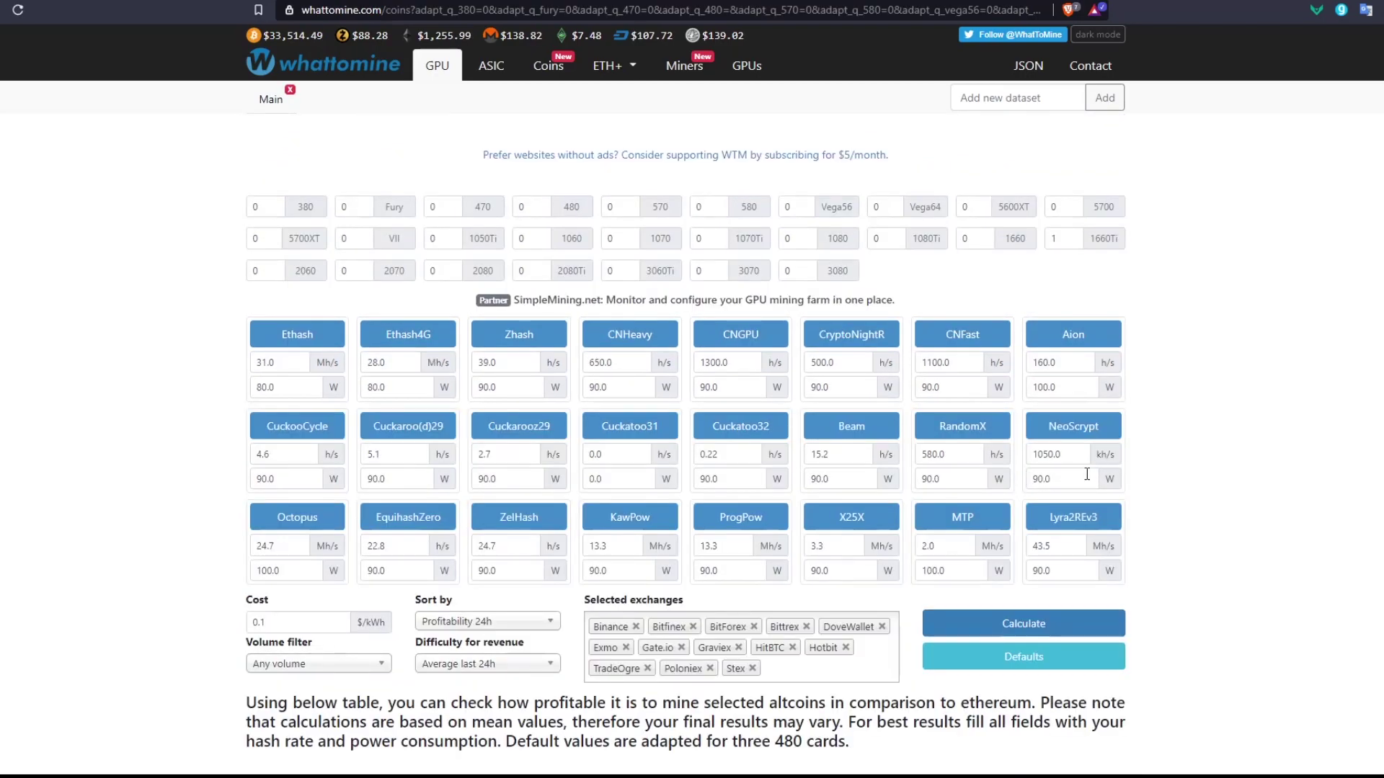
{"action": "scroll", "coordinate": [1126, 462], "scroll_direction": "down", "scroll_amount": 3}
{"action": "scroll", "coordinate": [1173, 483], "scroll_direction": "down", "scroll_amount": 2}
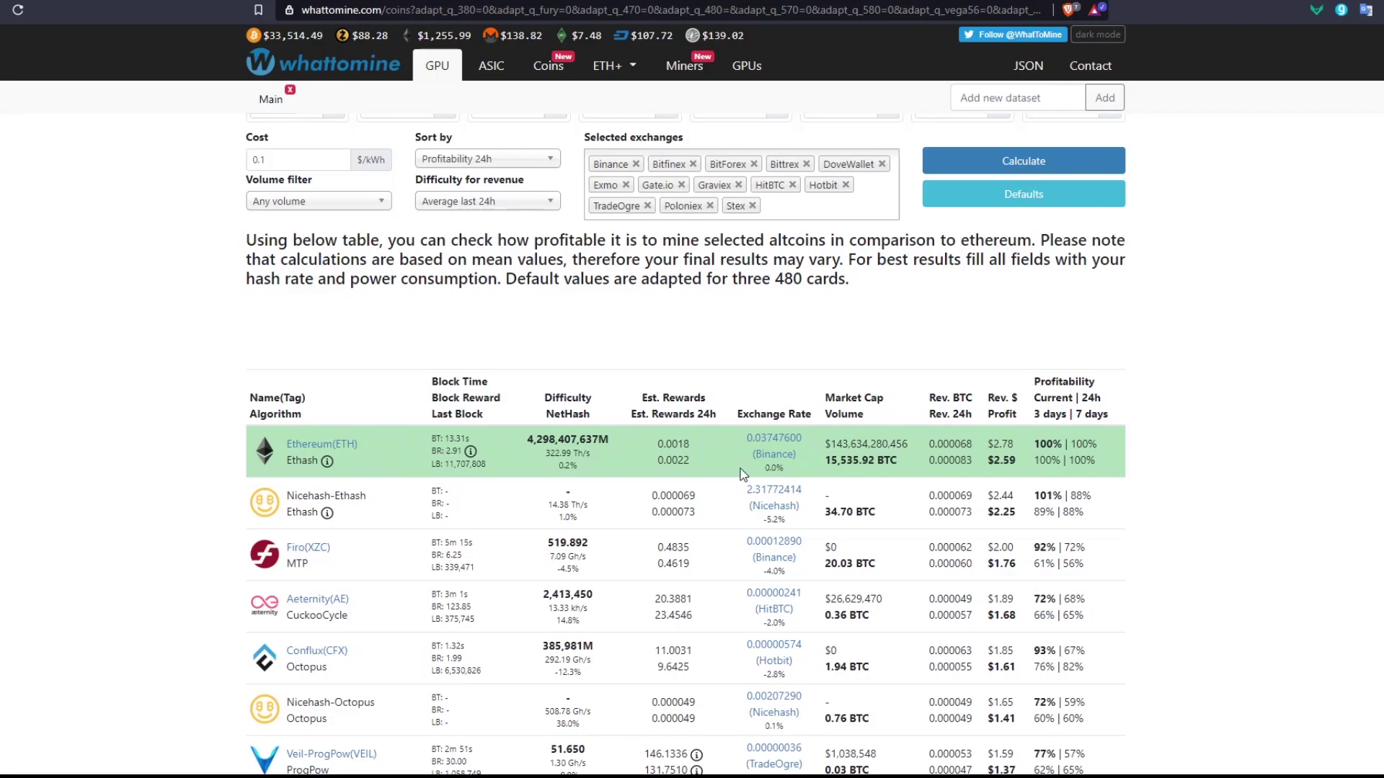
{"action": "left_click_drag", "start_coordinate": [1014, 444], "coordinate": [995, 444]}
{"action": "left_click_drag", "start_coordinate": [1016, 461], "coordinate": [991, 463]}
{"action": "scroll", "coordinate": [879, 411], "scroll_direction": "up", "scroll_amount": 3}
- Point out the 0.1 electricity cost and Ethereum's $2.78 revenue once more
{"action": "left_click", "coordinate": [260, 312]}
{"action": "double_click", "coordinate": [256, 312]}
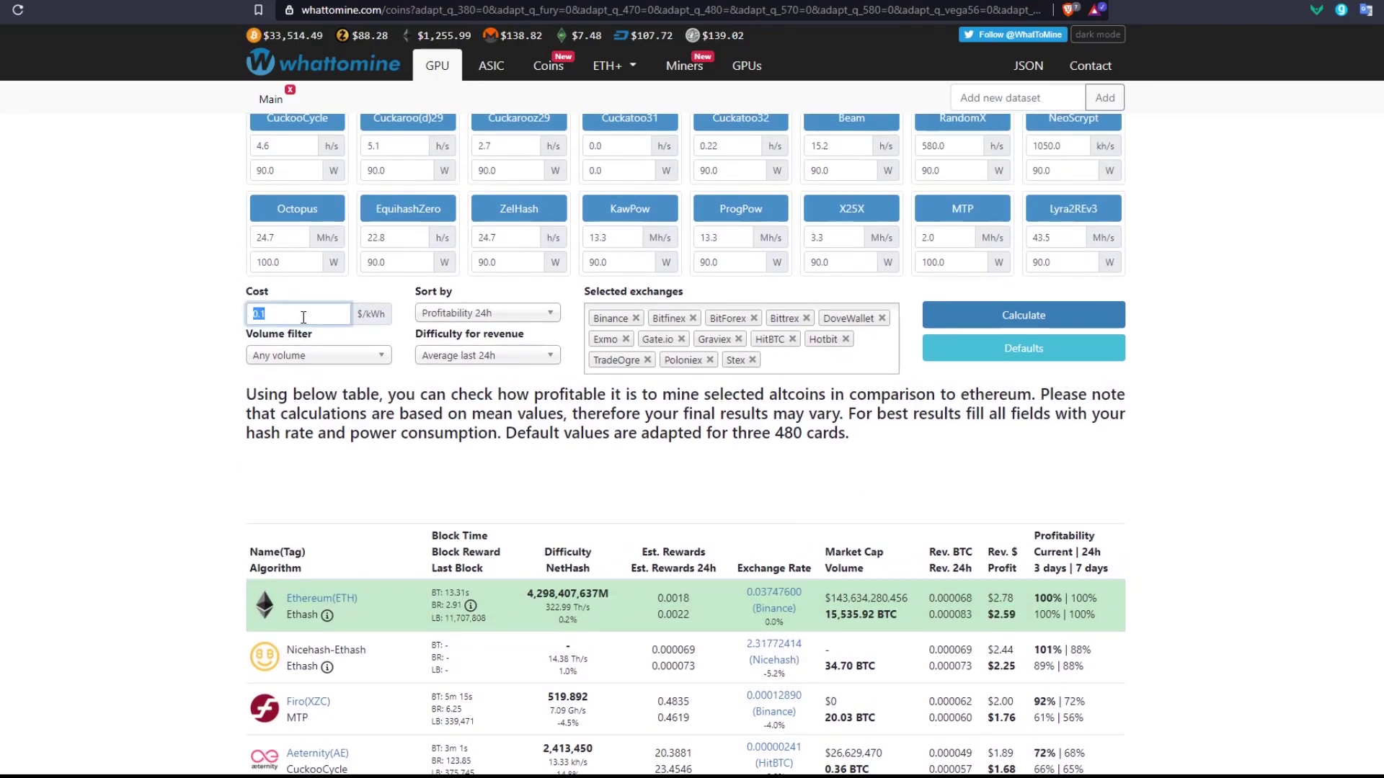
{"action": "left_click_drag", "start_coordinate": [1020, 601], "coordinate": [988, 598]}
{"action": "left_click", "coordinate": [1017, 601]}
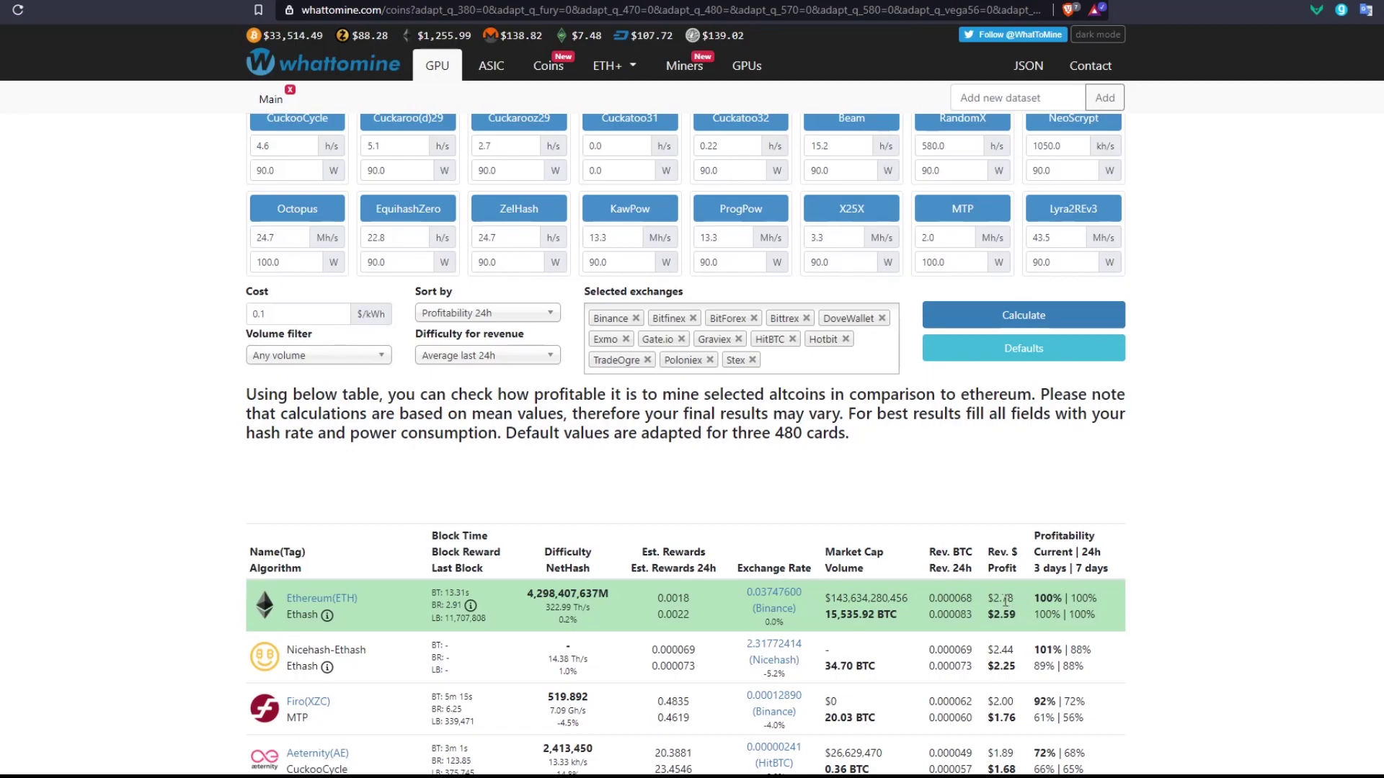
- Work out 2.78 × 30 = 83.4 monthly revenue and highlight the result
{"action": "key", "text": "2"}
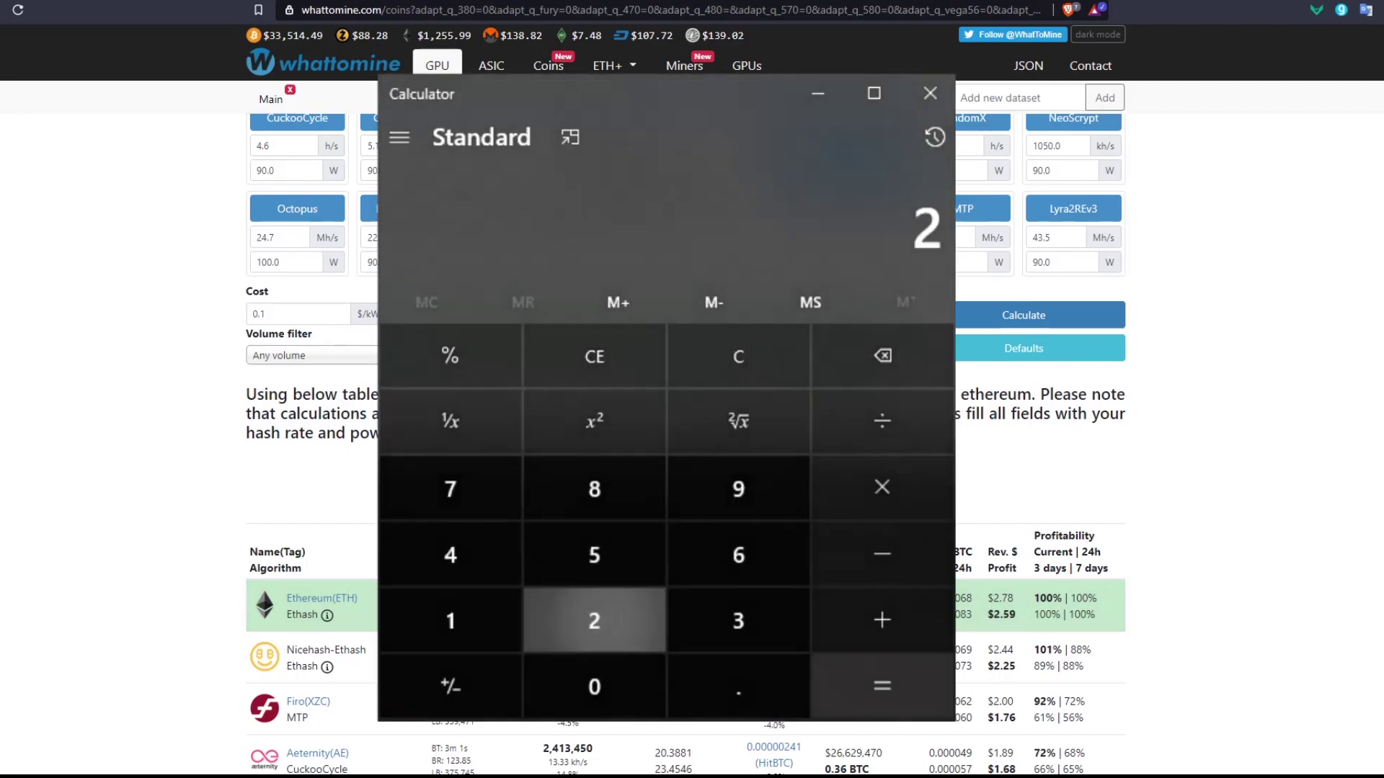
{"action": "left_click", "coordinate": [739, 688]}
{"action": "left_click", "coordinate": [450, 488]}
{"action": "left_click", "coordinate": [594, 488]}
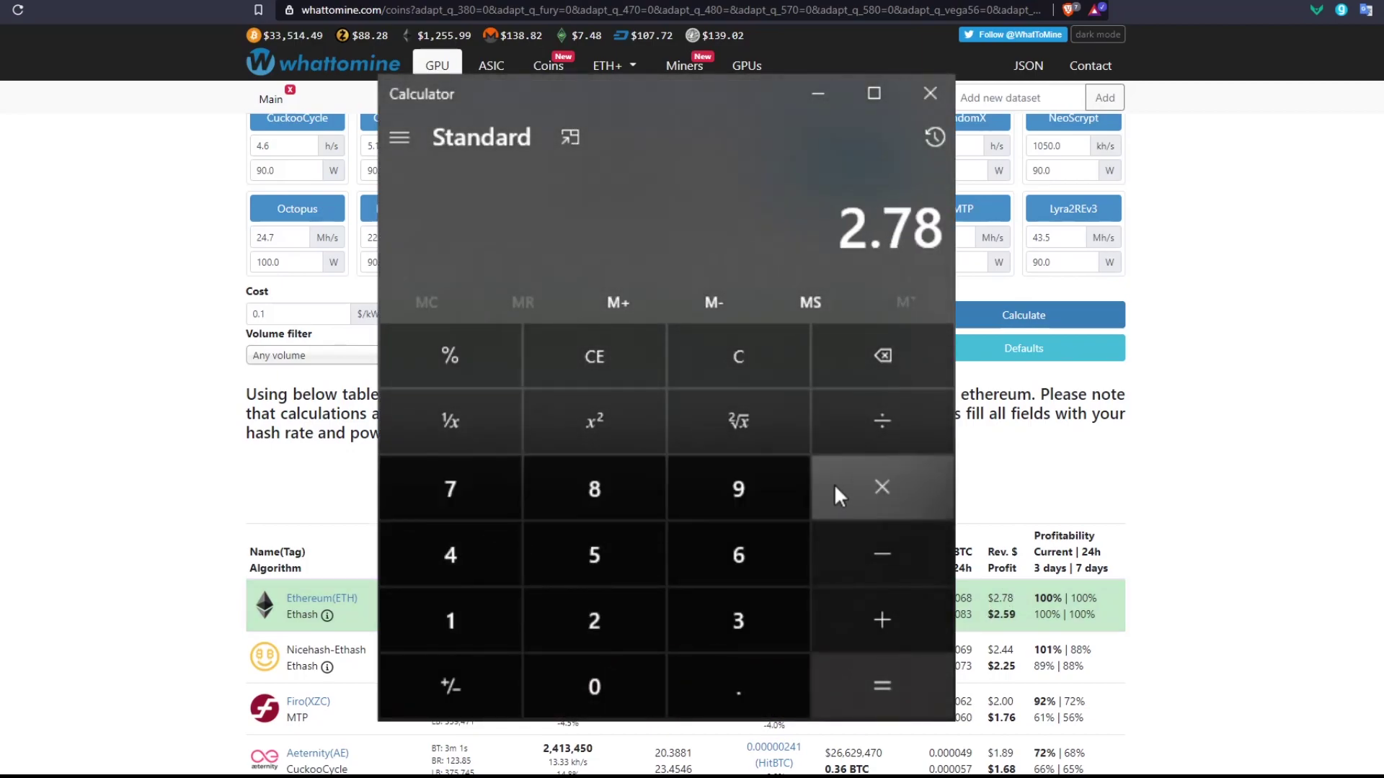
{"action": "left_click", "coordinate": [882, 488]}
{"action": "left_click", "coordinate": [738, 619]}
{"action": "left_click", "coordinate": [593, 687]}
{"action": "left_click", "coordinate": [883, 685]}
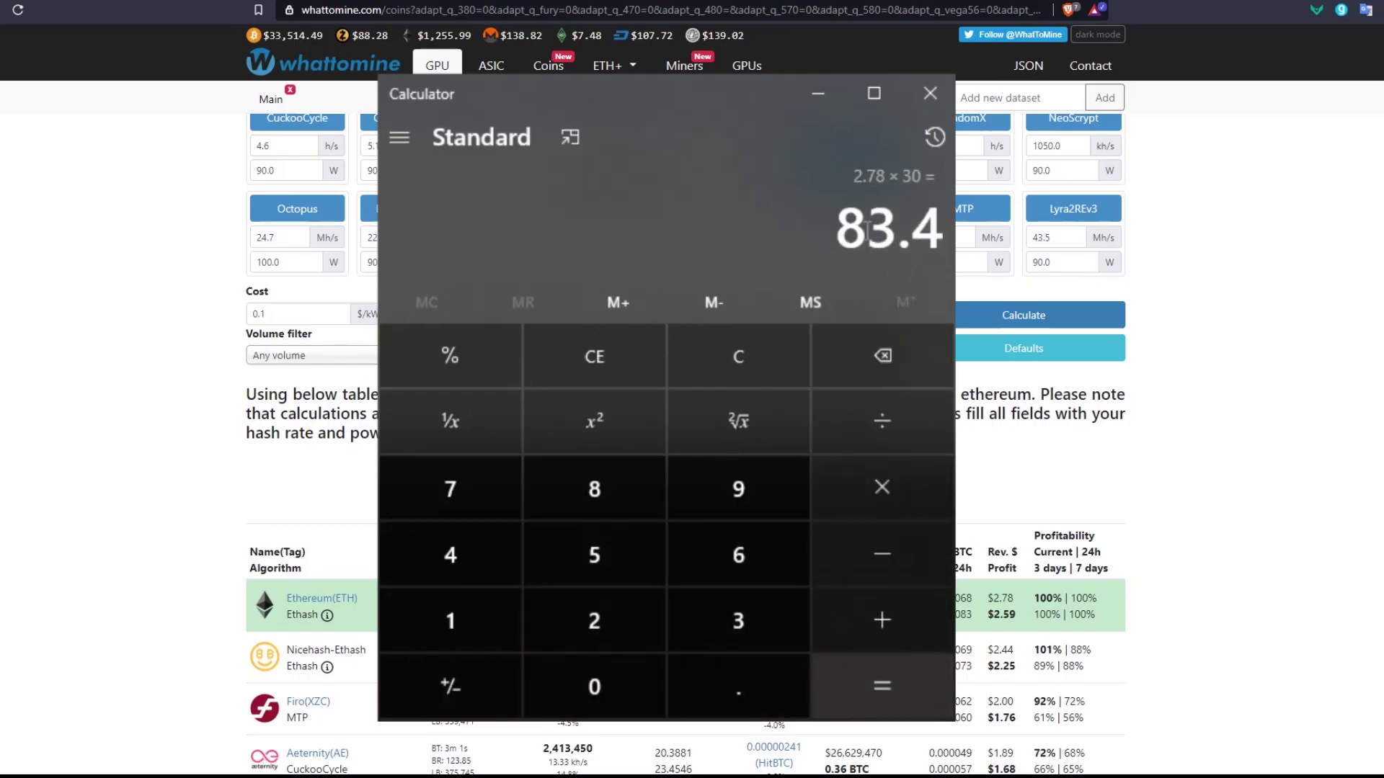
{"action": "left_click_drag", "start_coordinate": [806, 229], "coordinate": [946, 229]}
{"action": "left_click", "coordinate": [804, 238]}
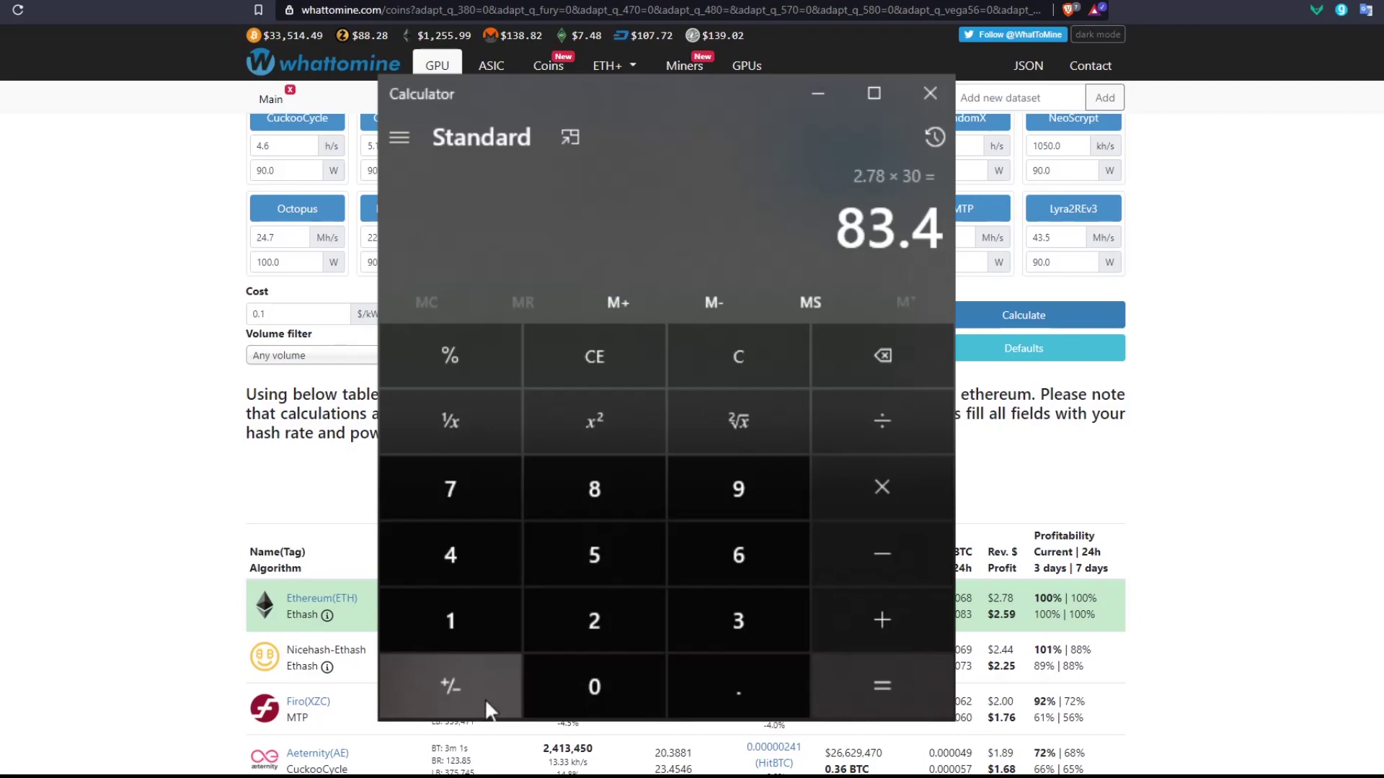
- Divide the $400 card price by 83 for a ~4.8-month break-even, then leave the calculator
{"action": "left_click", "coordinate": [451, 554]}
{"action": "left_click", "coordinate": [594, 687]}
{"action": "left_click", "coordinate": [594, 687]}
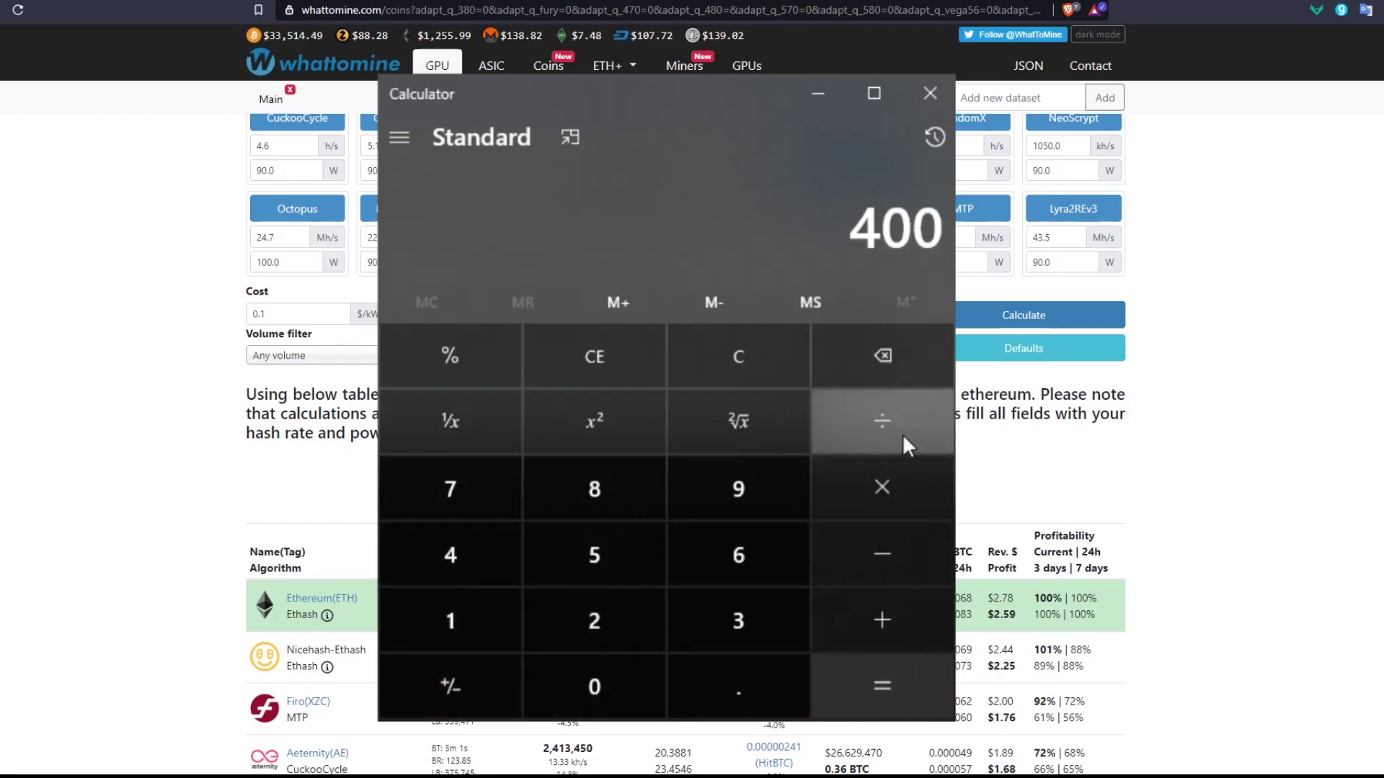
{"action": "left_click", "coordinate": [883, 421]}
{"action": "left_click", "coordinate": [594, 489]}
{"action": "left_click", "coordinate": [739, 620]}
{"action": "left_click", "coordinate": [883, 687]}
{"action": "left_click_drag", "start_coordinate": [448, 232], "coordinate": [526, 249]}
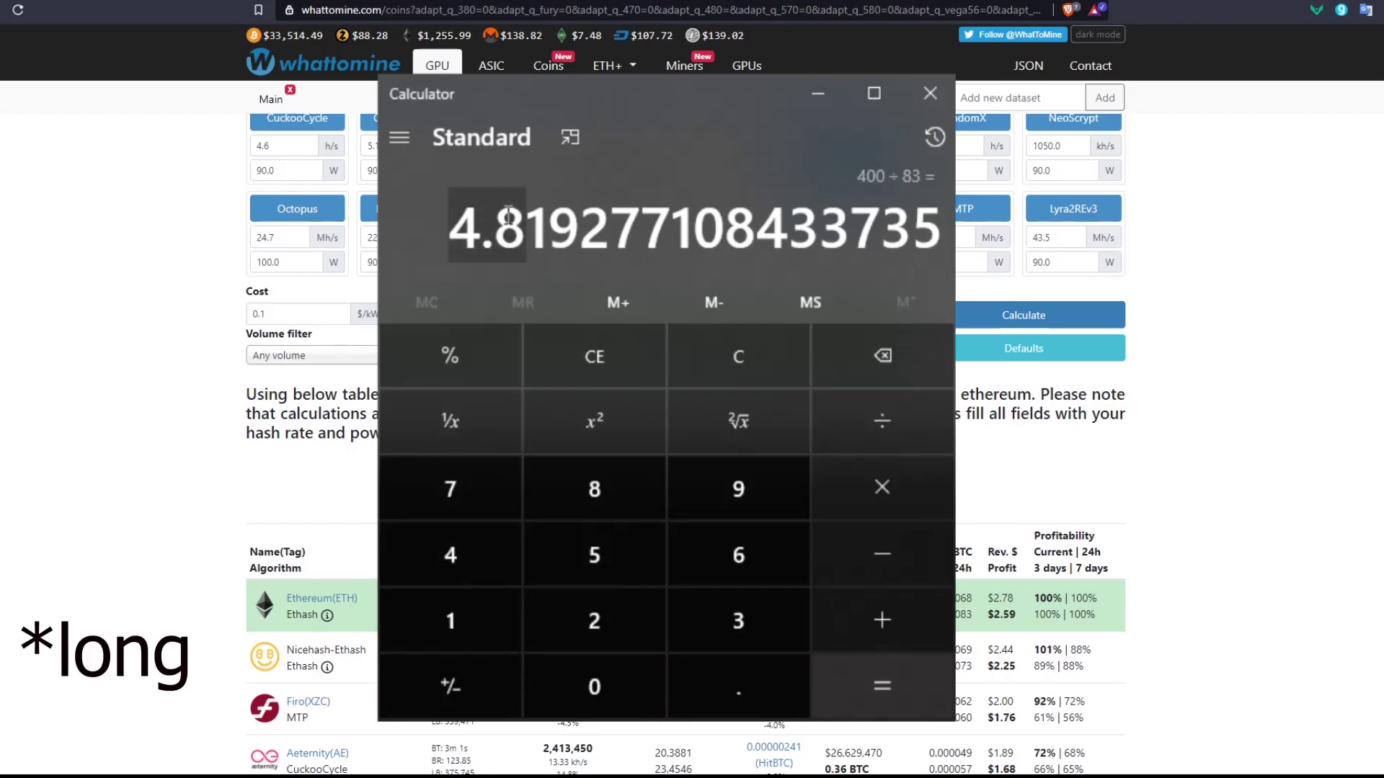
{"action": "left_click", "coordinate": [511, 229]}
{"action": "left_click_drag", "start_coordinate": [530, 229], "coordinate": [447, 232]}
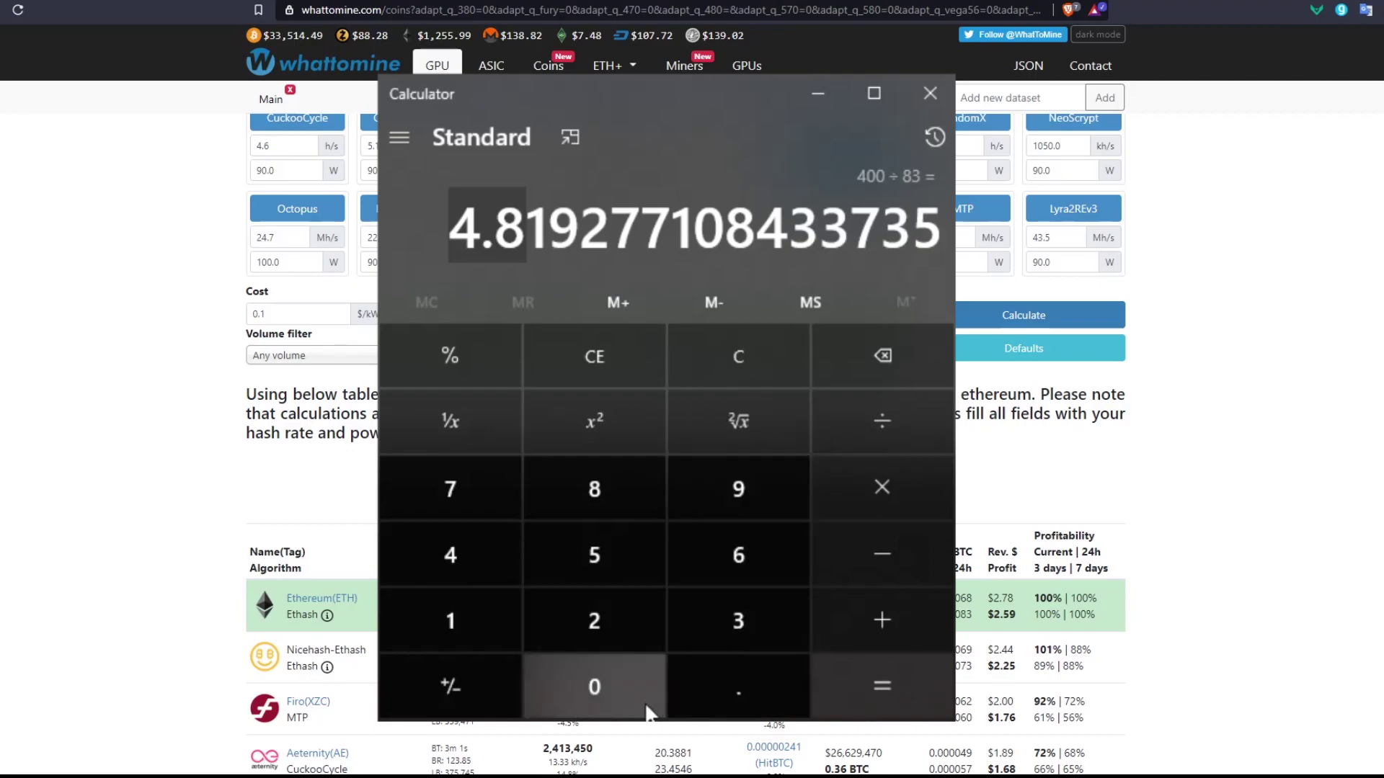
{"action": "key", "text": "alt+Tab"}
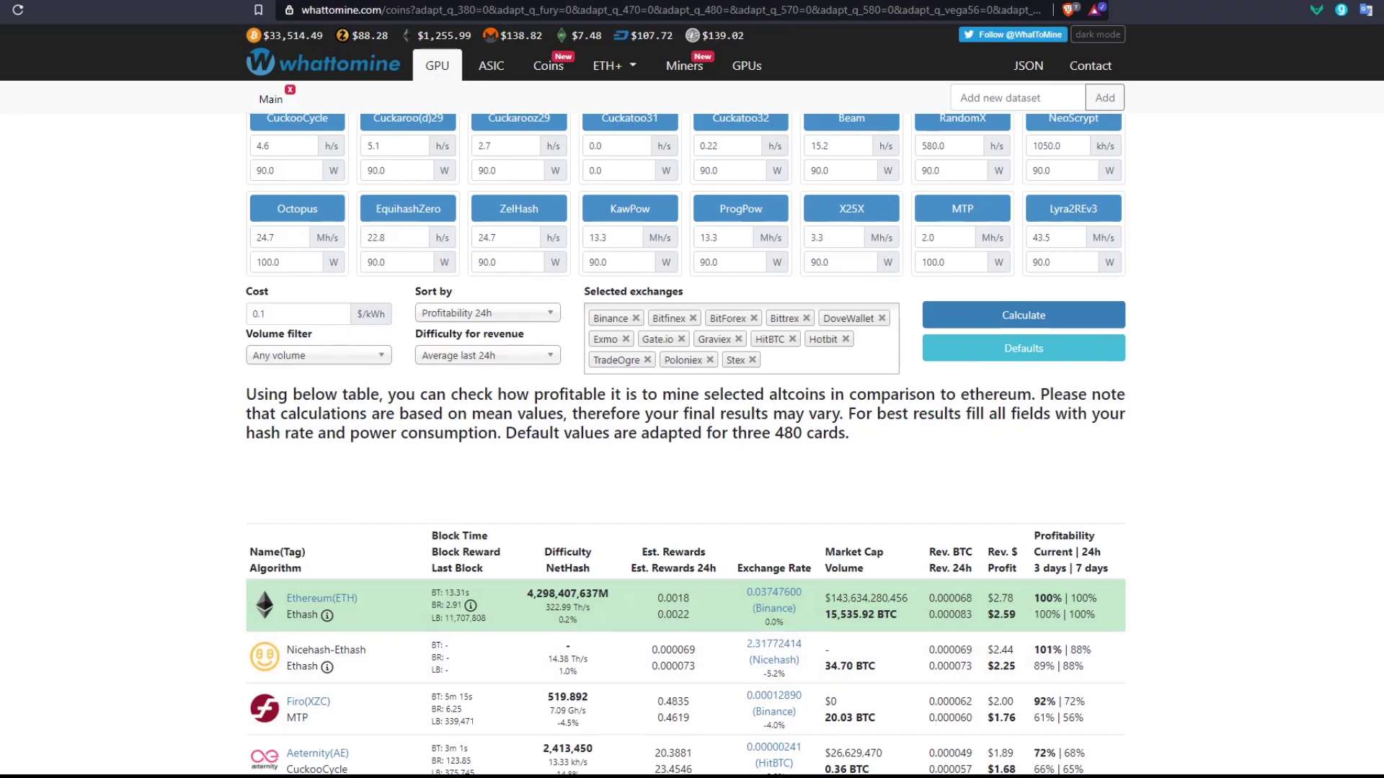
{"action": "left_click", "coordinate": [300, 313]}
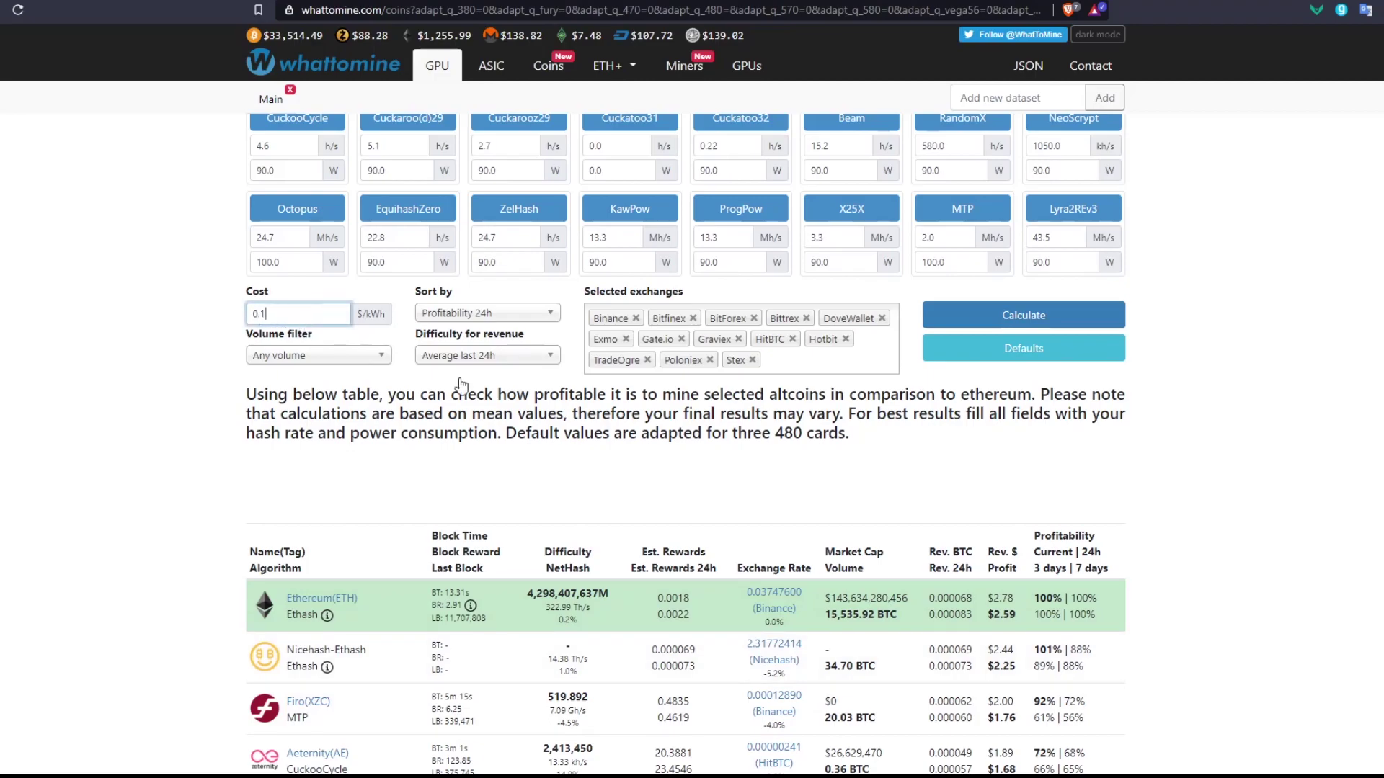
{"action": "double_click", "coordinate": [1001, 614]}
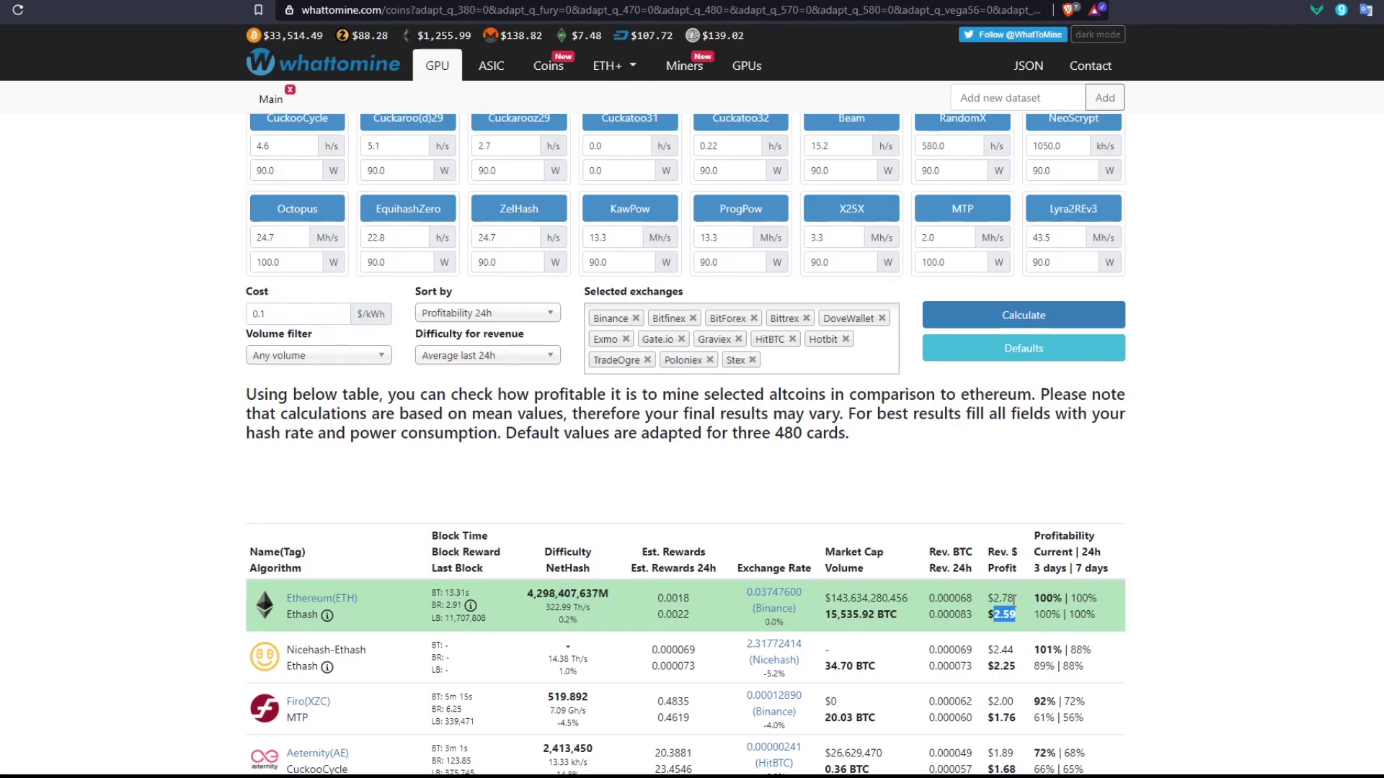
{"action": "left_click_drag", "start_coordinate": [1014, 599], "coordinate": [999, 597]}
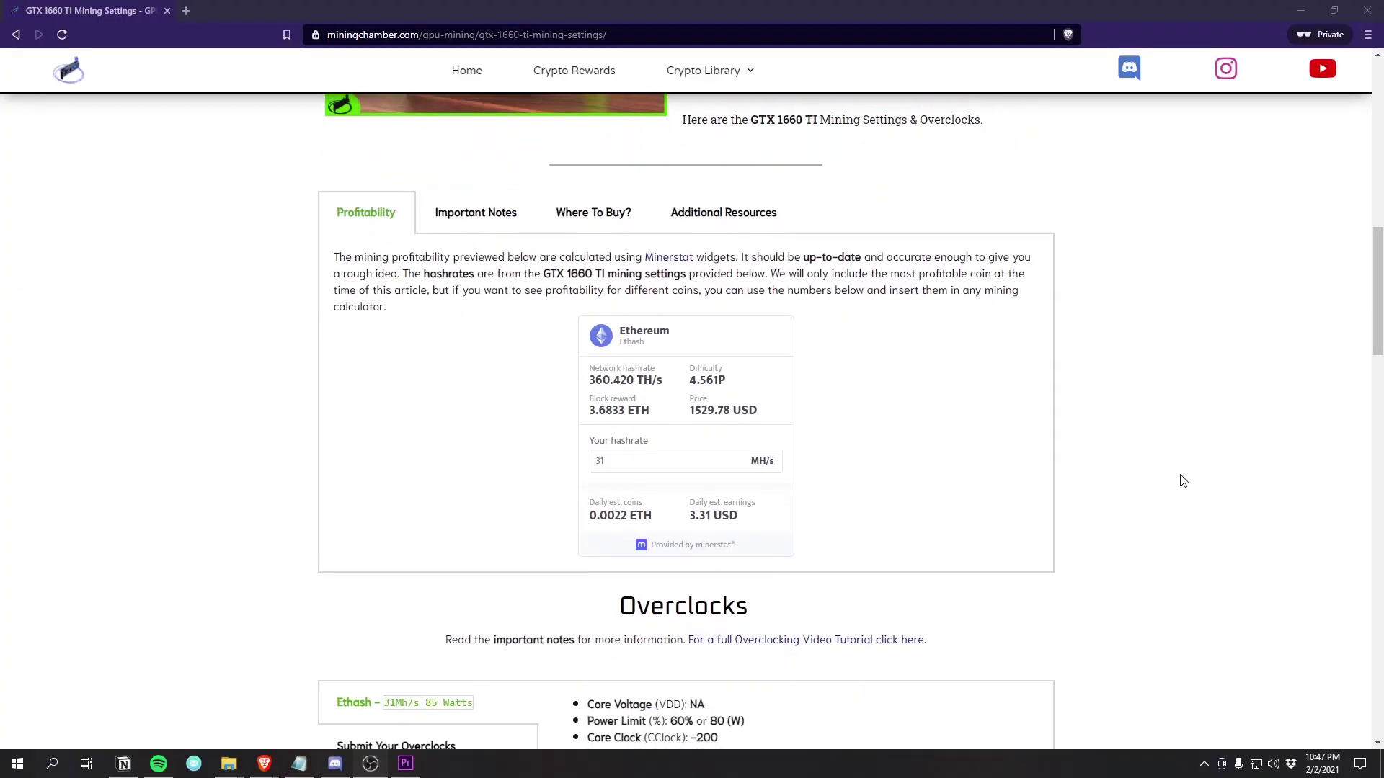
{"action": "scroll", "coordinate": [1181, 481], "scroll_direction": "down", "scroll_amount": 1}
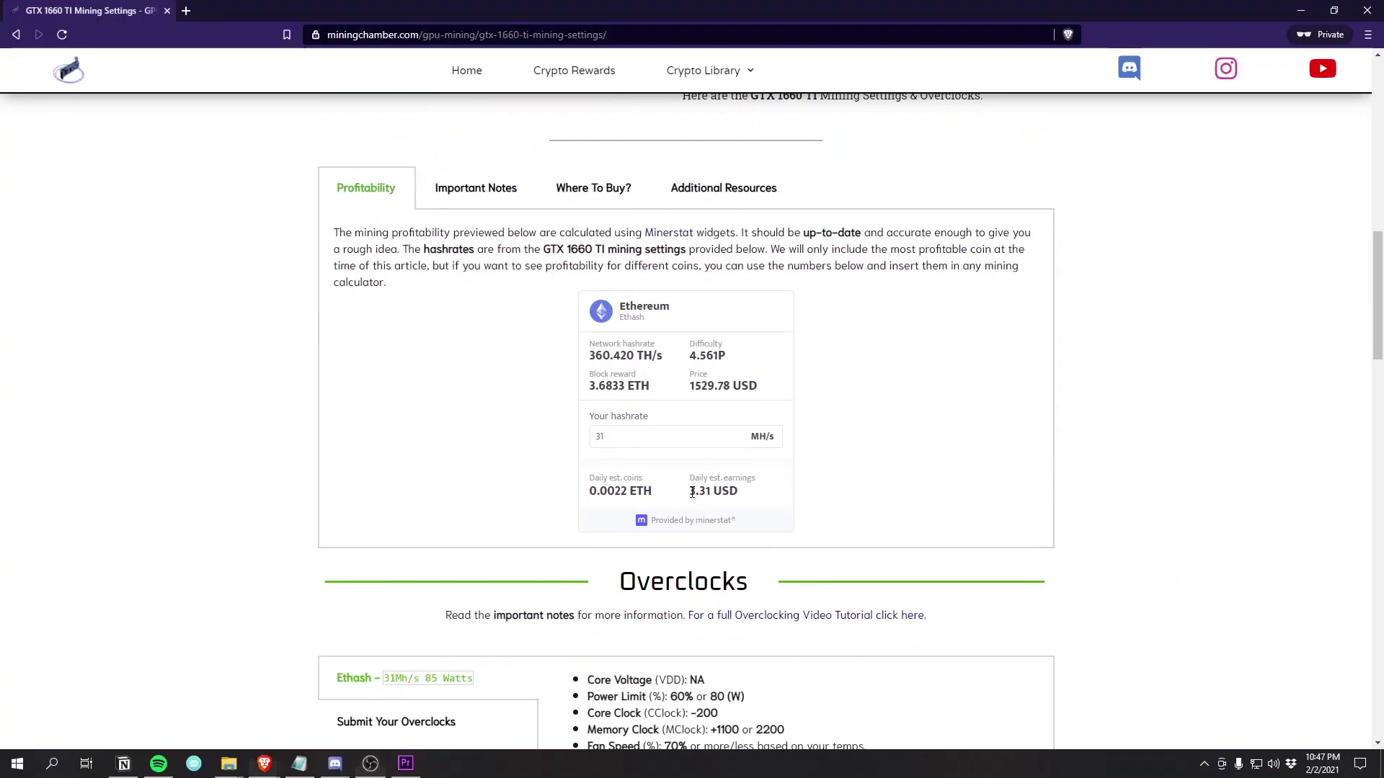
{"action": "left_click_drag", "start_coordinate": [690, 490], "coordinate": [741, 491]}
{"action": "left_click", "coordinate": [869, 495]}
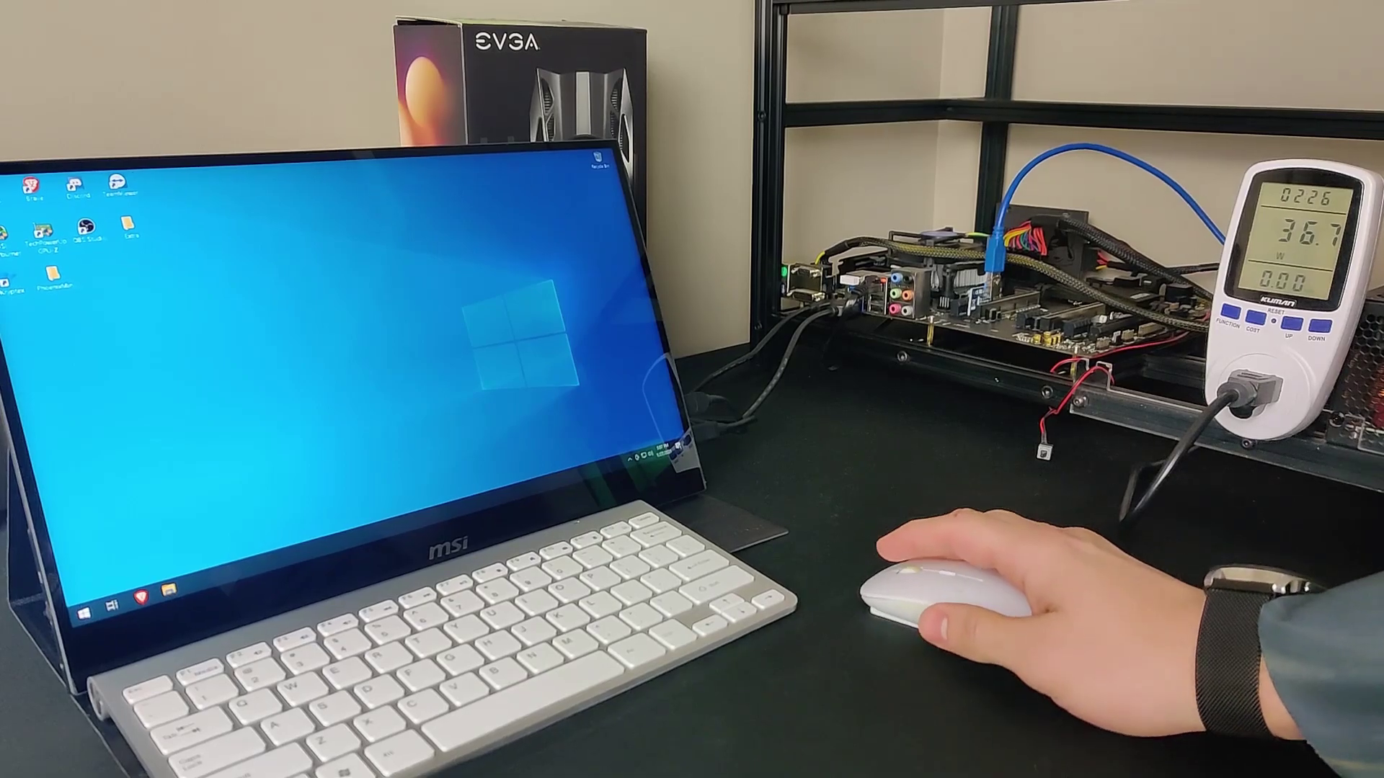
- Open start_miner.bat from the PhoenixMiner folder in an editor to read its command line
{"action": "double_click", "coordinate": [55, 284]}
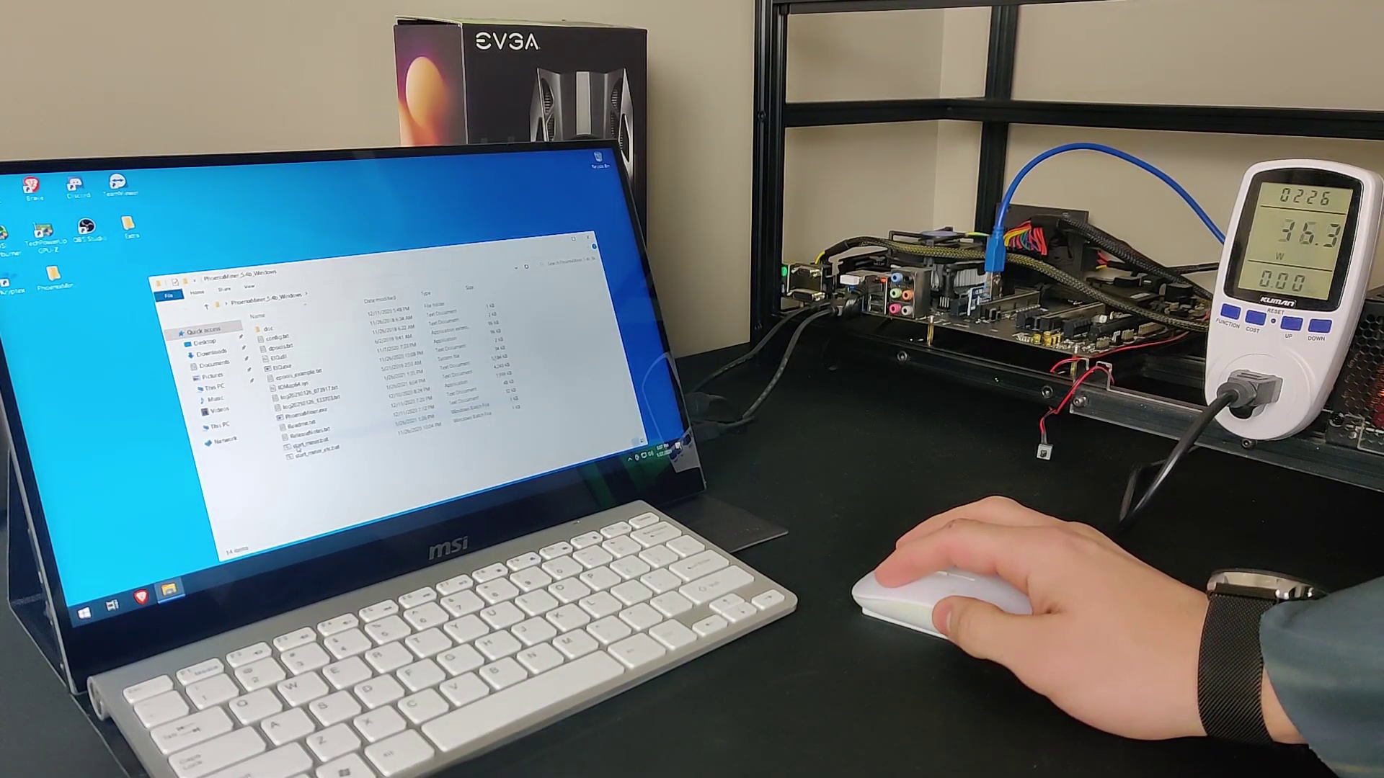
{"action": "left_click", "coordinate": [314, 438]}
{"action": "right_click", "coordinate": [314, 438]}
{"action": "left_click", "coordinate": [270, 259]}
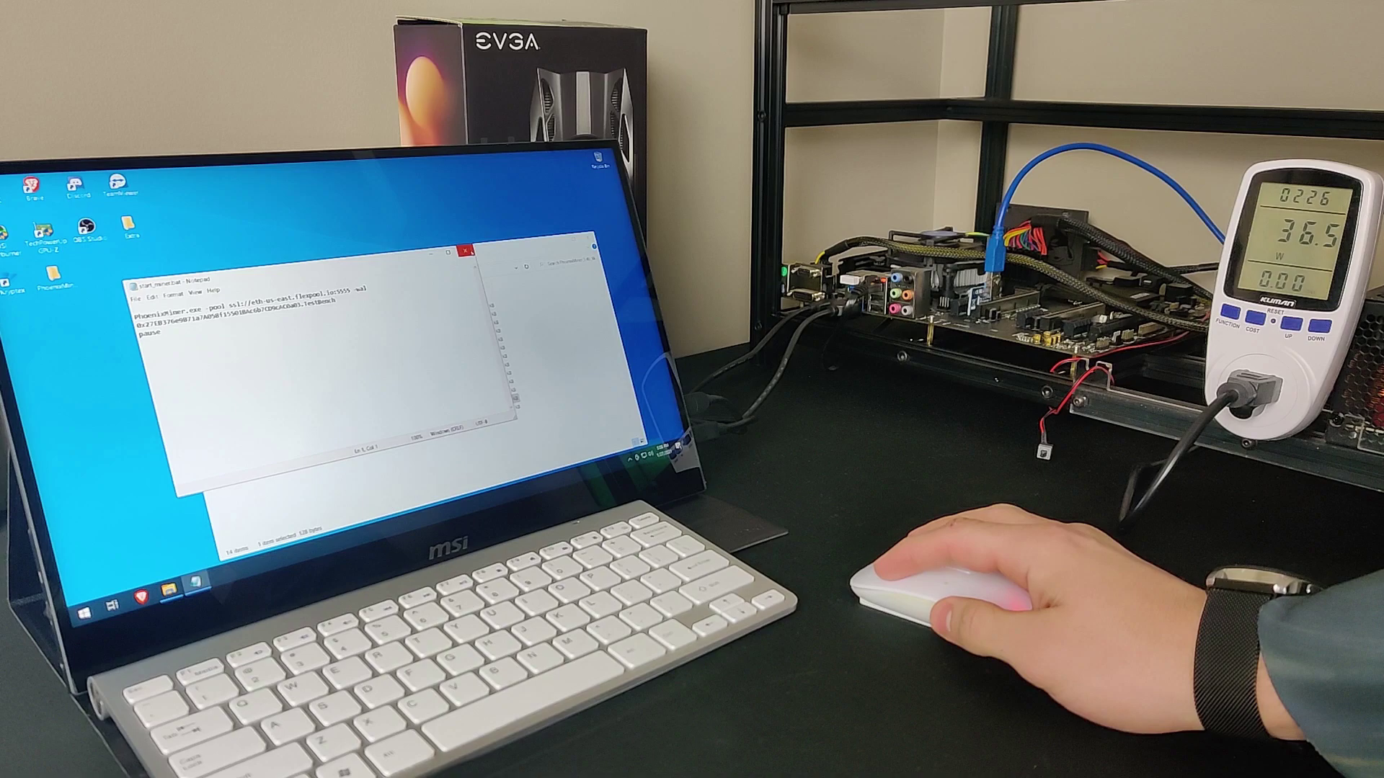
- Close the script and launch PhoenixMiner from start_miner.bat
{"action": "left_click", "coordinate": [467, 252]}
{"action": "double_click", "coordinate": [325, 427]}
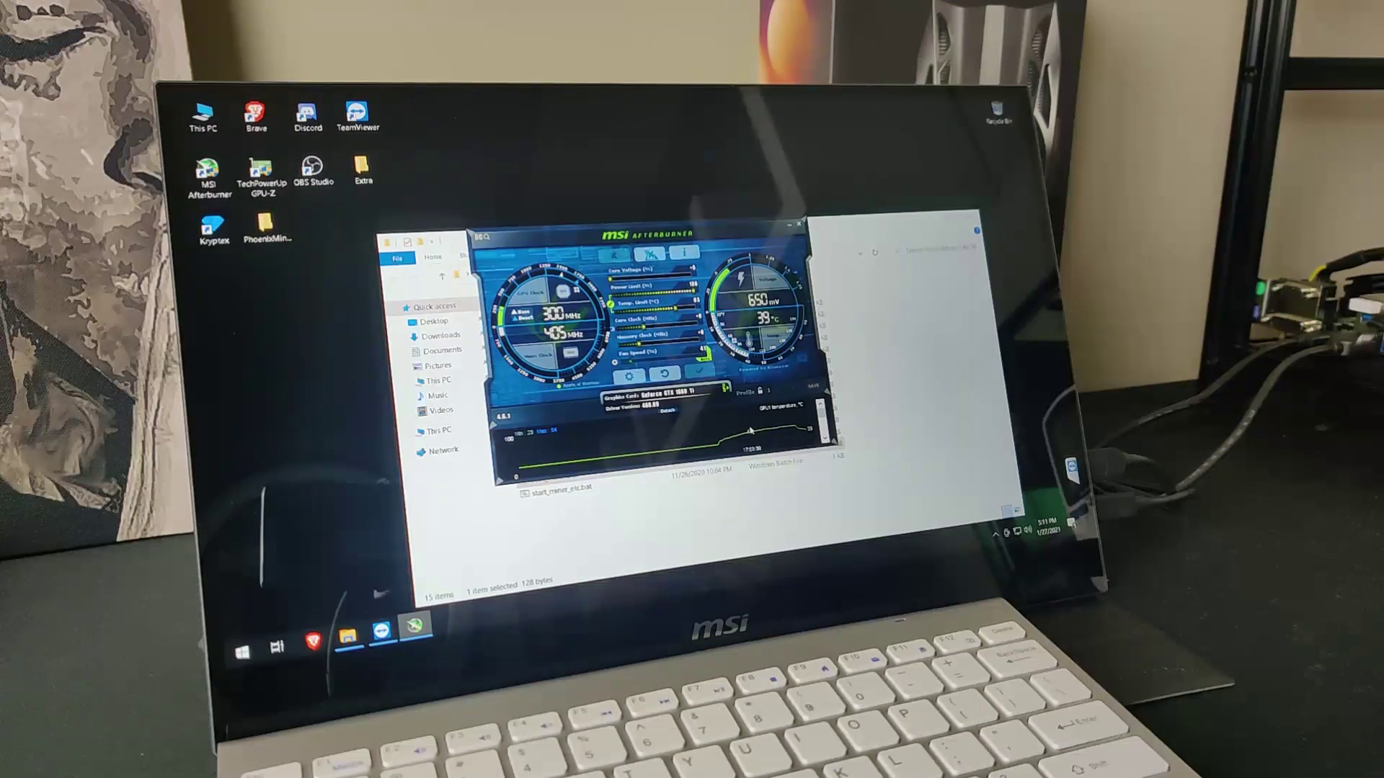
- Nudge the MSI Afterburner window slightly higher beside the overclock recommendations
{"action": "left_click_drag", "start_coordinate": [695, 232], "coordinate": [691, 226]}
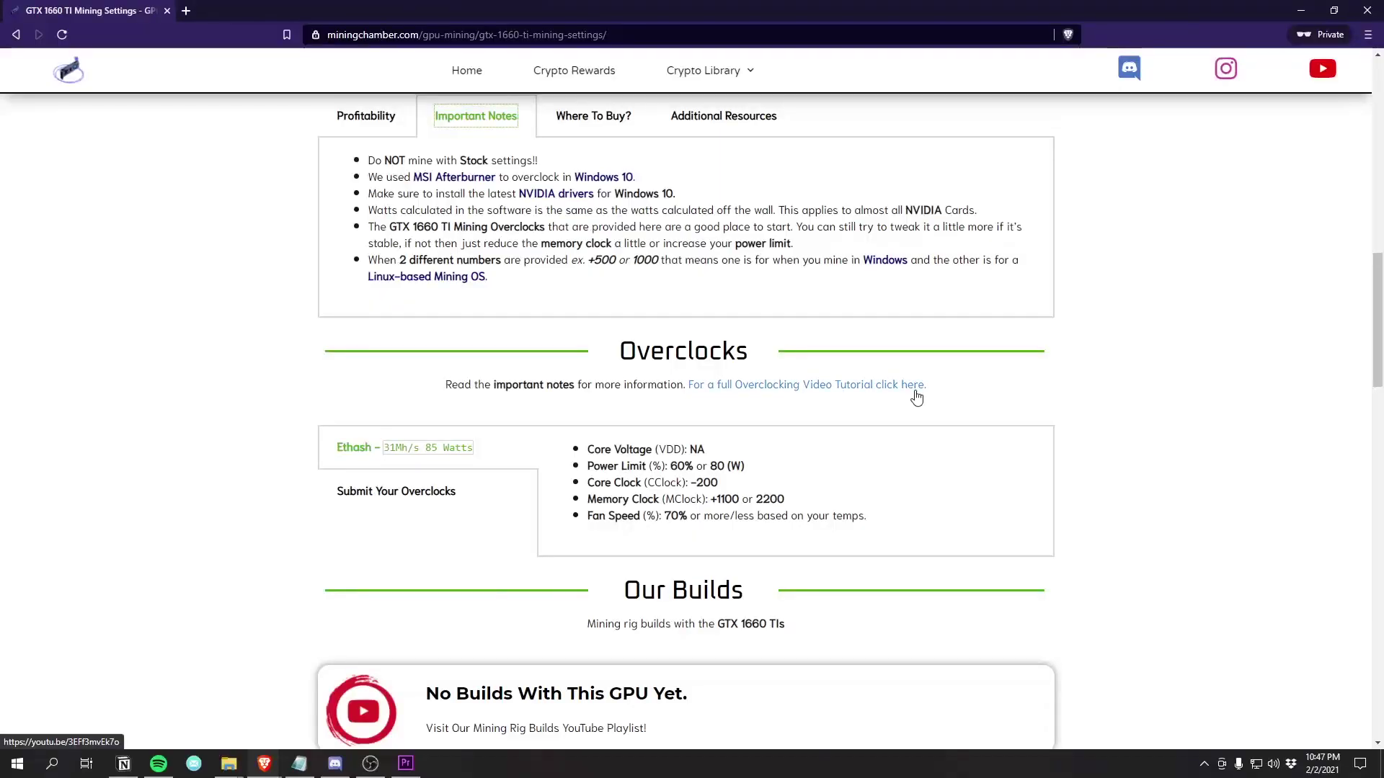
{"action": "scroll", "coordinate": [974, 422], "scroll_direction": "down", "scroll_amount": 1}
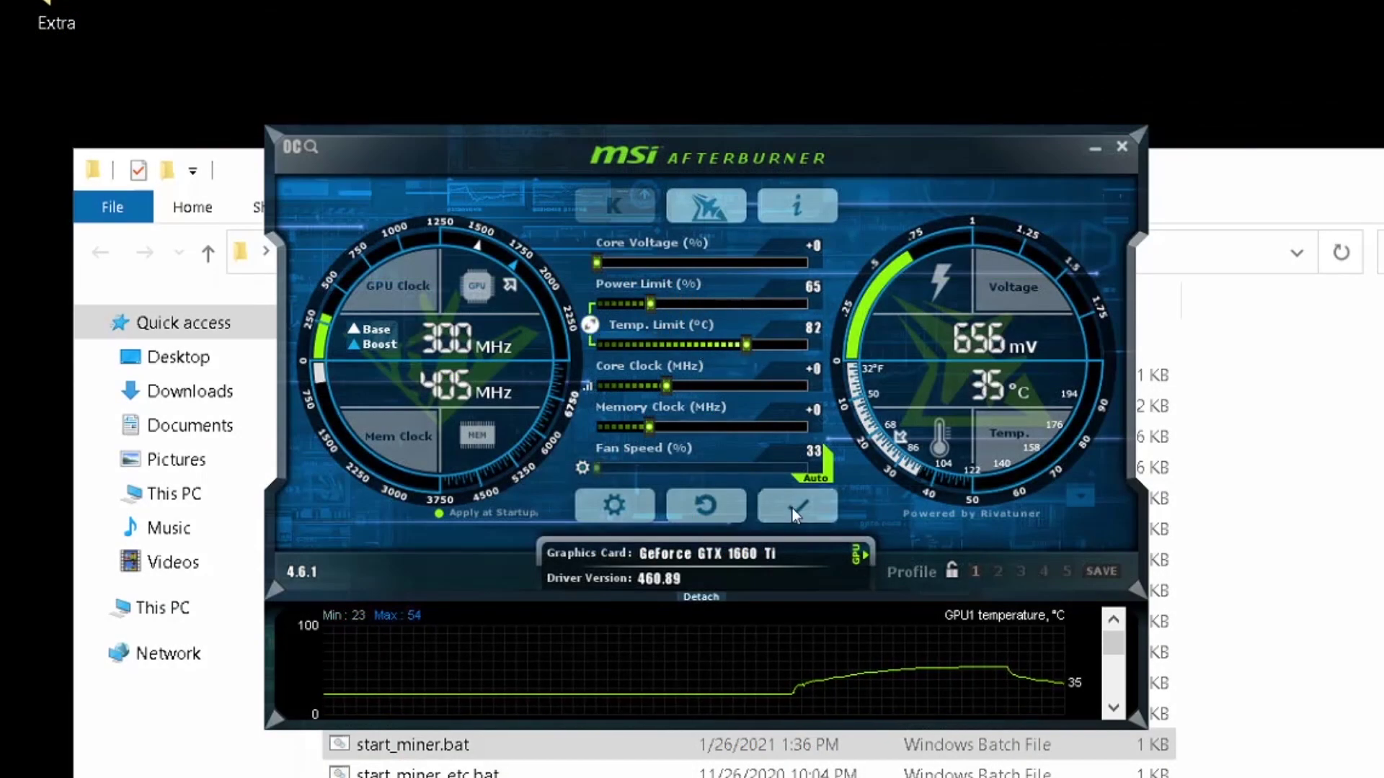
- Set core clock to -200 and memory clock to +1100 and apply the overclock
{"action": "mouse_move", "coordinate": [666, 386]}
{"action": "left_mouse_down"}
{"action": "mouse_move", "coordinate": [641, 389]}
{"action": "mouse_move", "coordinate": [704, 428]}
{"action": "left_mouse_up"}
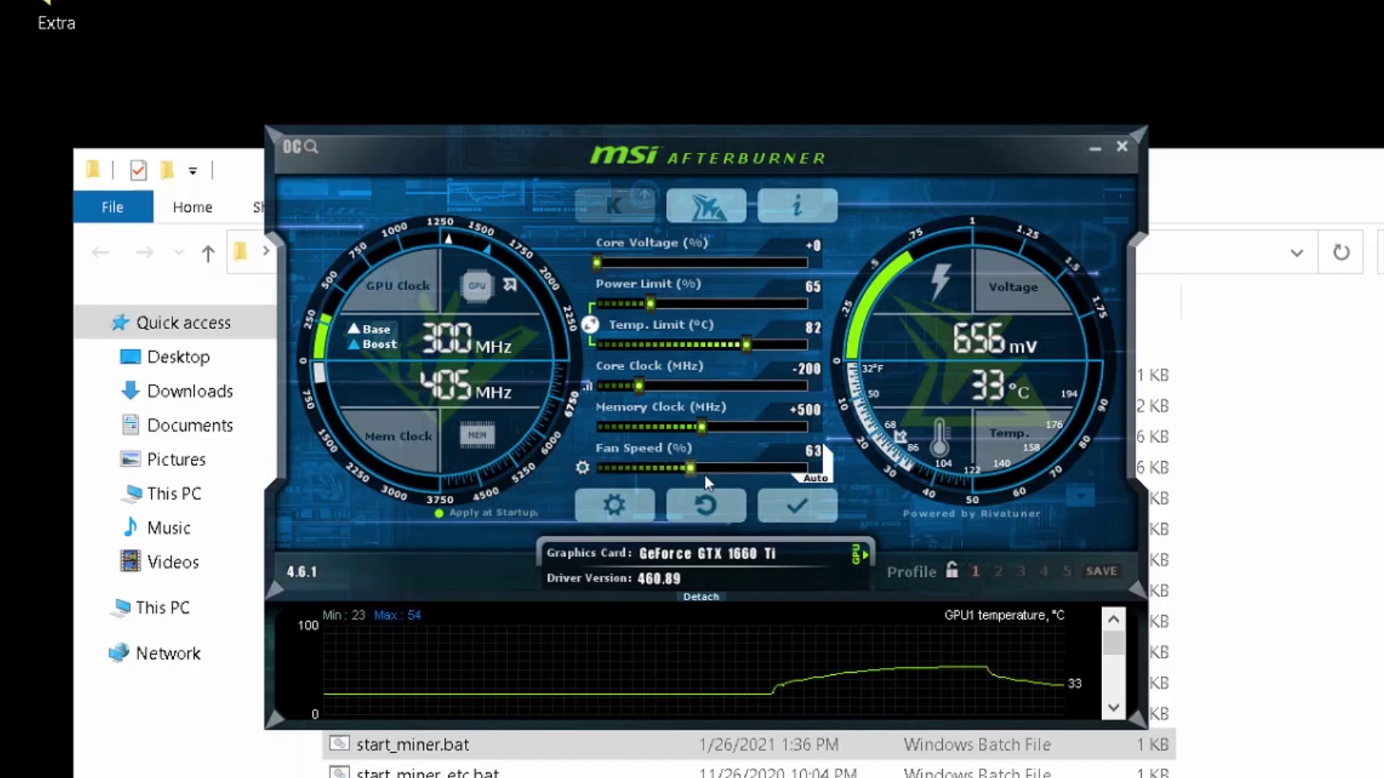
{"action": "left_click", "coordinate": [813, 501]}
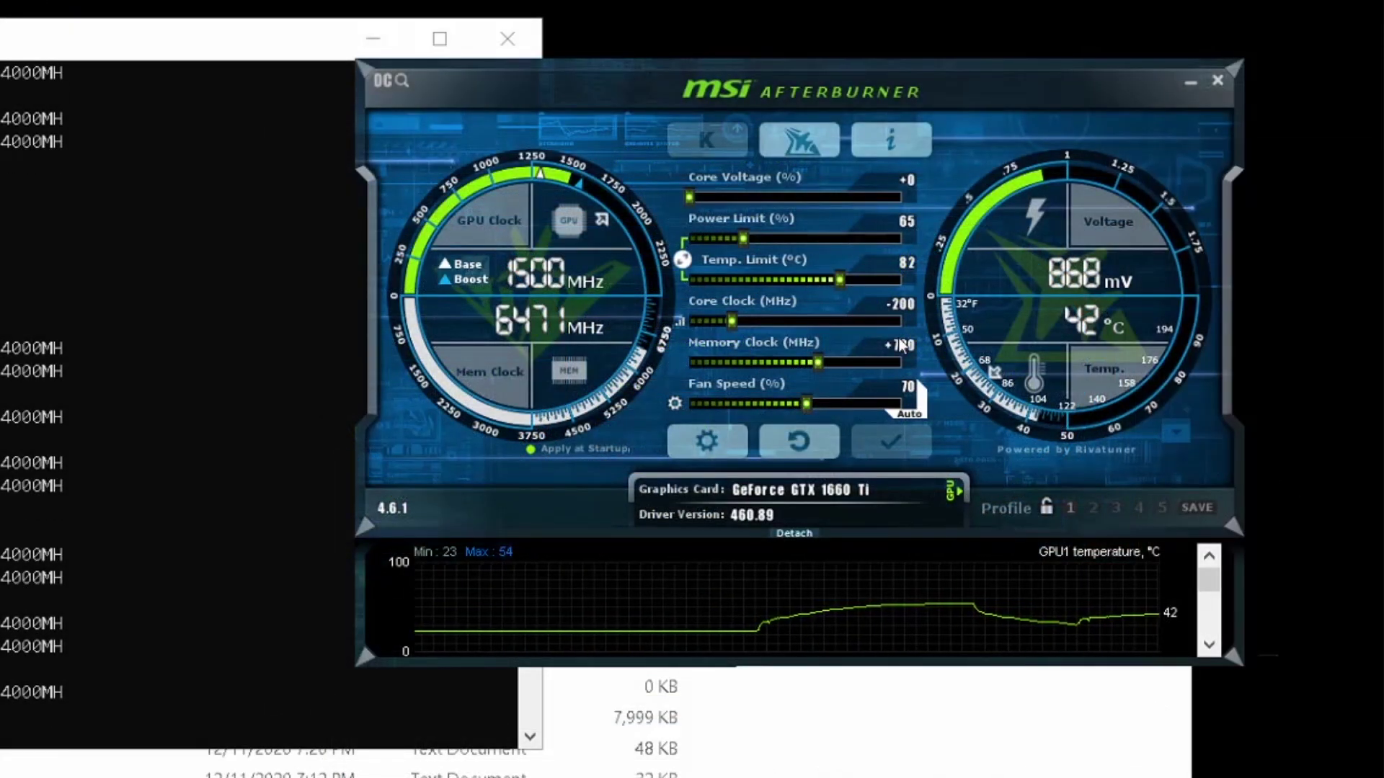
{"action": "left_click_drag", "start_coordinate": [817, 364], "coordinate": [864, 361]}
{"action": "left_click", "coordinate": [891, 442]}
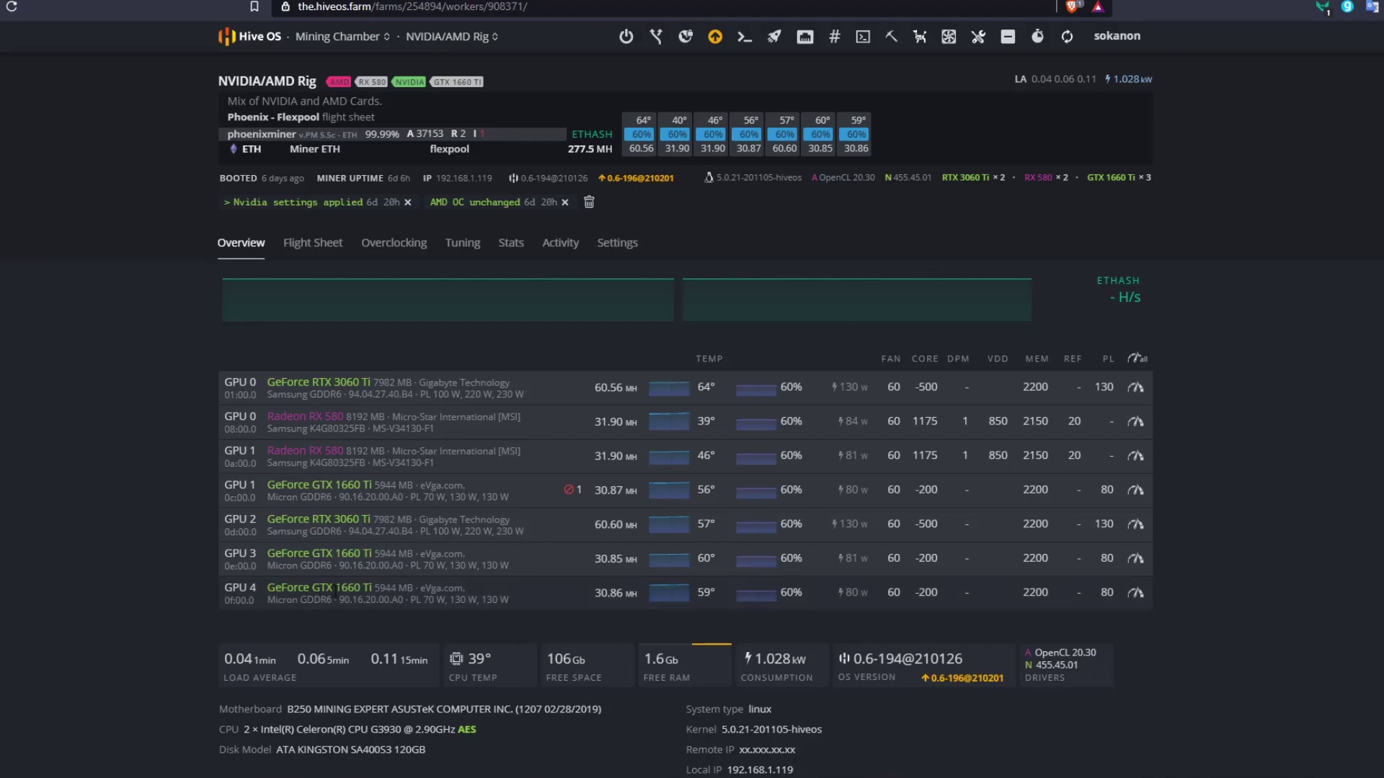
- Show a GTX 1660 Ti's overclock config: core -200, memory 2200, power limit 80 W
{"action": "left_click", "coordinate": [1137, 594]}
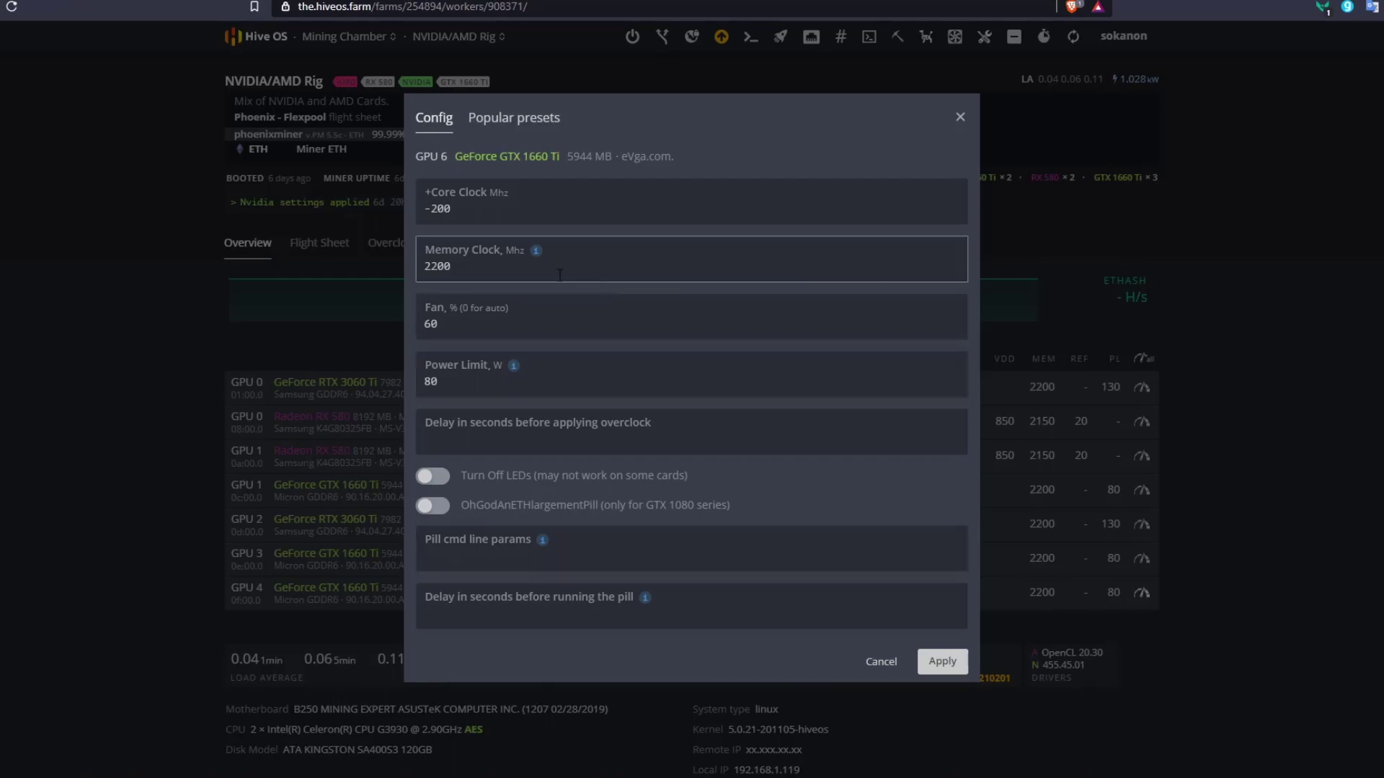
{"action": "left_click", "coordinate": [468, 208]}
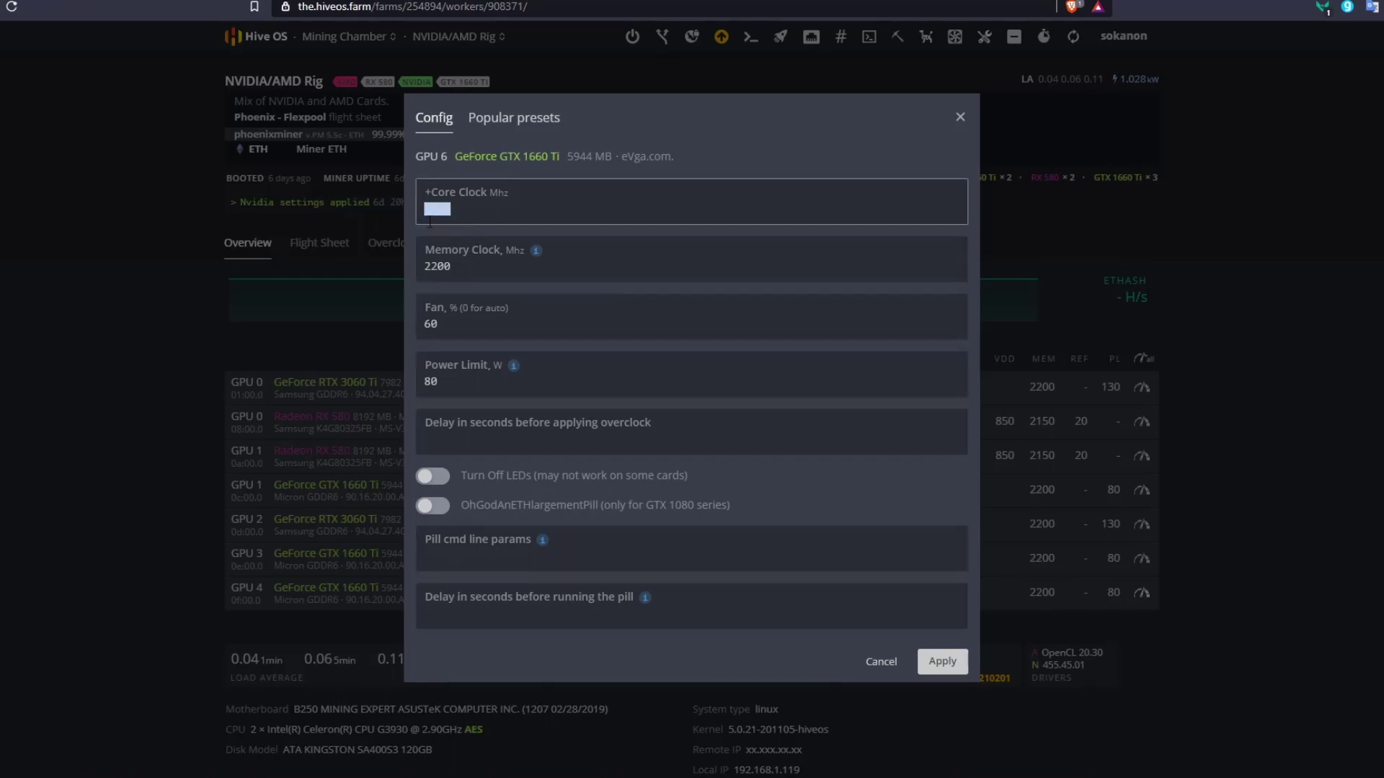
{"action": "left_click", "coordinate": [481, 266]}
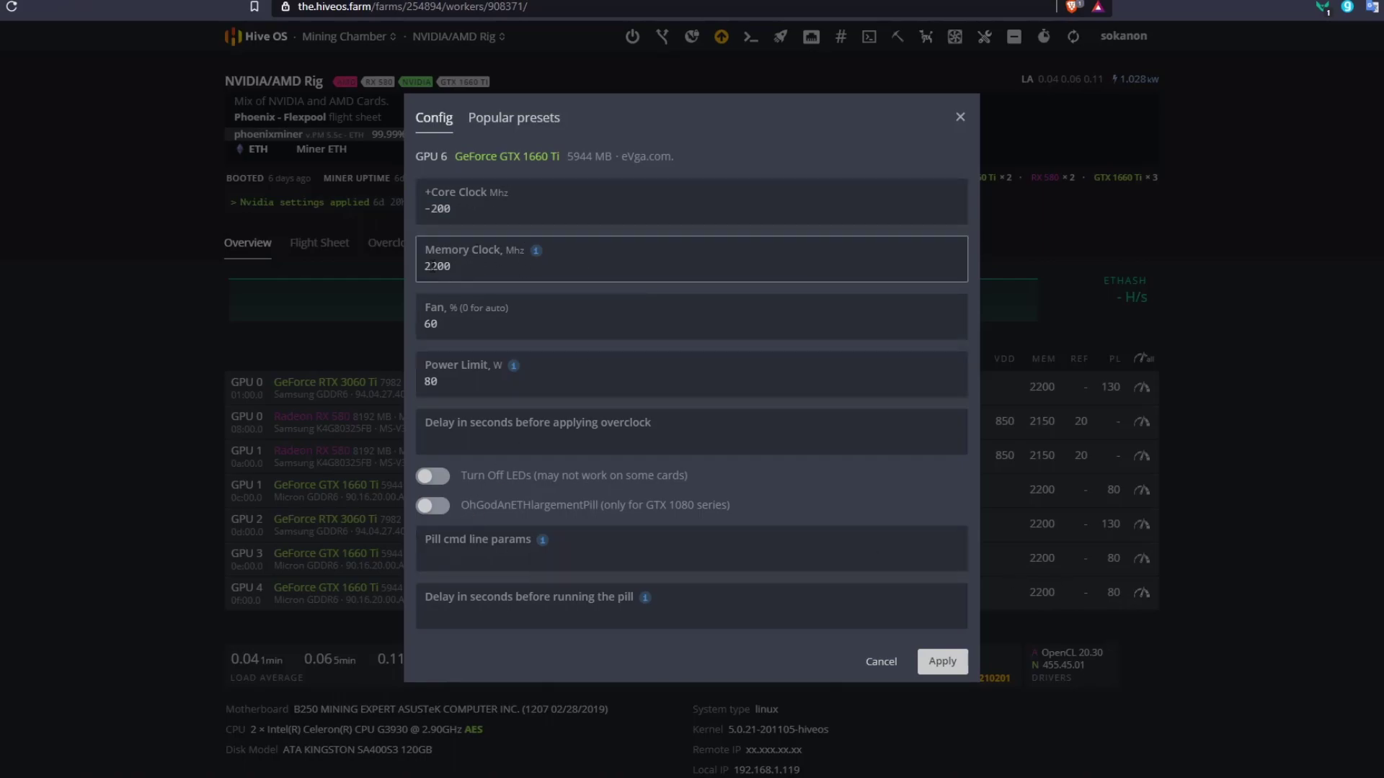
{"action": "left_click", "coordinate": [459, 324]}
{"action": "double_click", "coordinate": [431, 382]}
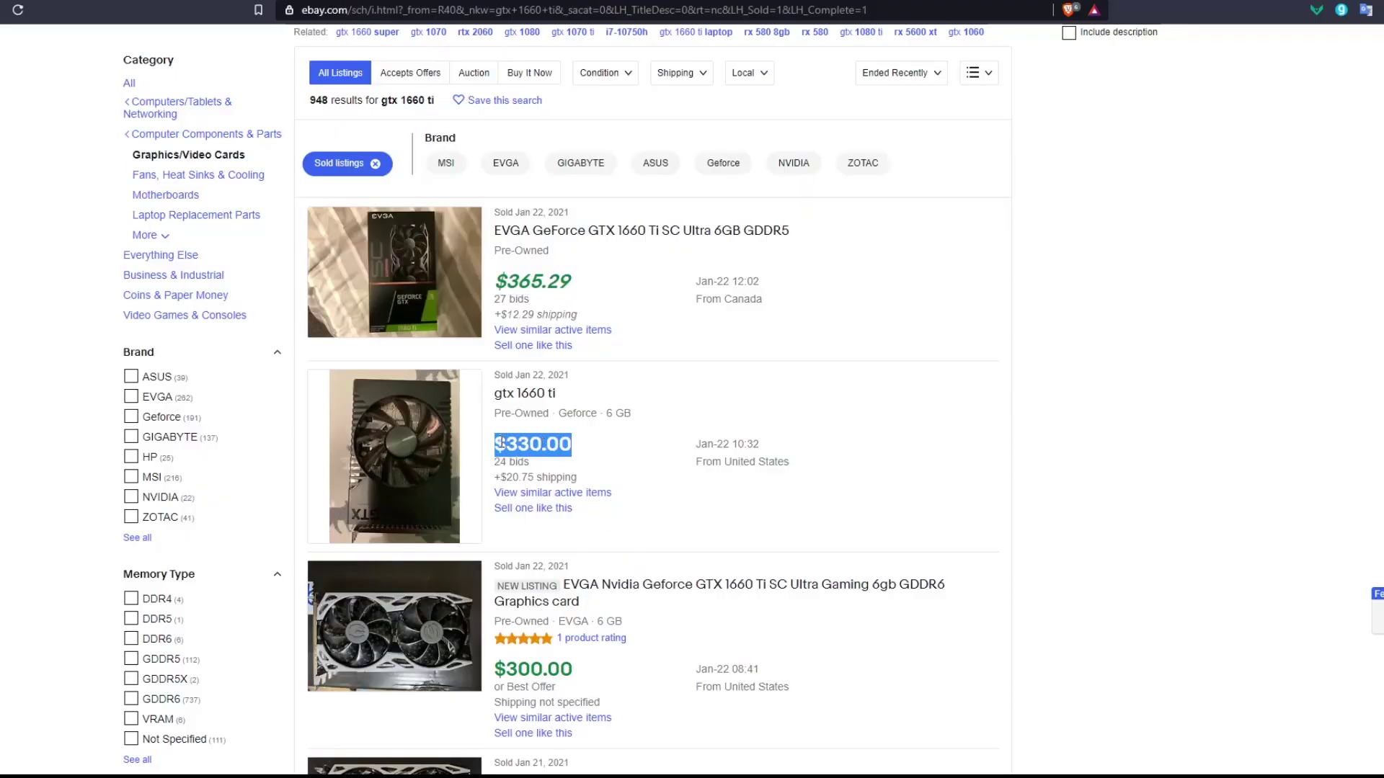
{"action": "left_click", "coordinate": [538, 375]}
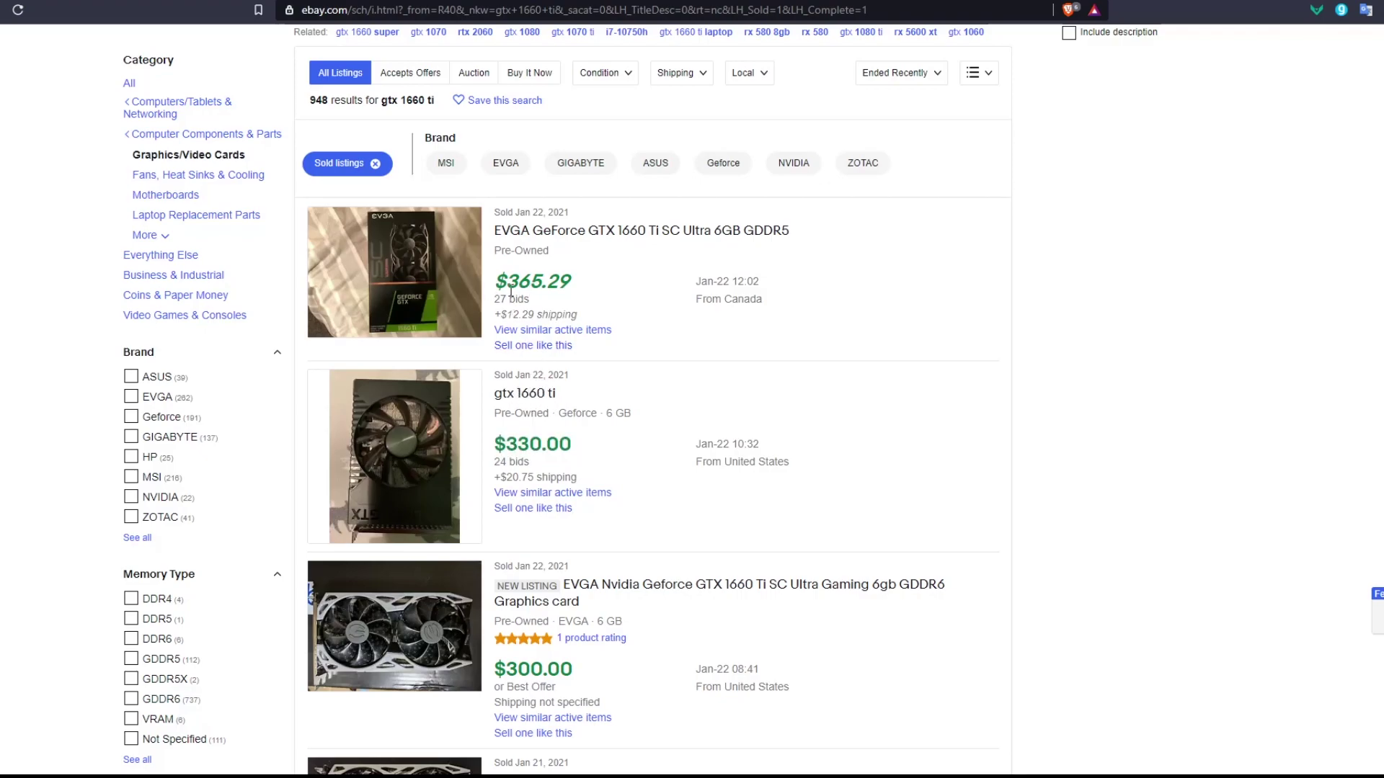
{"action": "scroll", "coordinate": [646, 421], "scroll_direction": "down", "scroll_amount": 3}
{"action": "scroll", "coordinate": [645, 421], "scroll_direction": "down", "scroll_amount": 2}
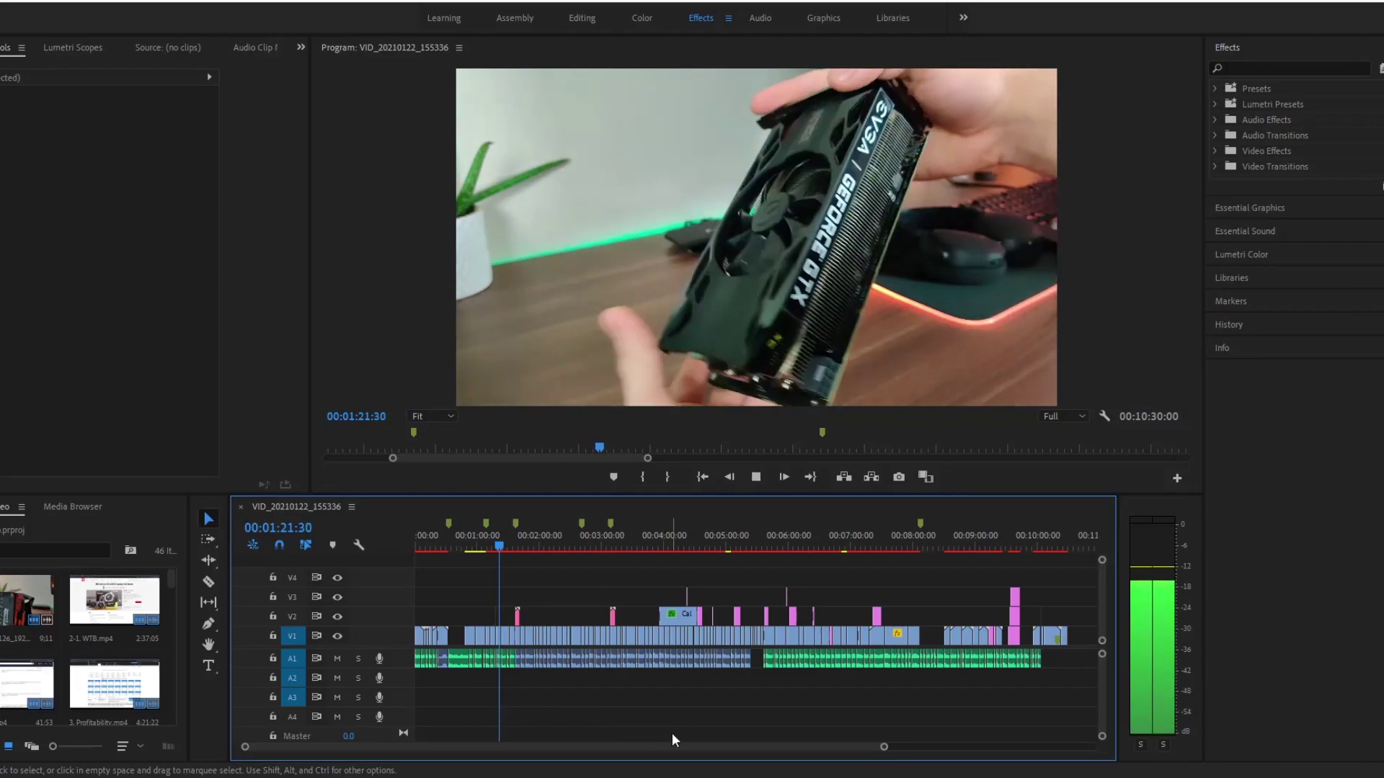
- Move the playhead to 00:02:29 on the eBay sold-listings clip
{"action": "left_click", "coordinate": [570, 542]}
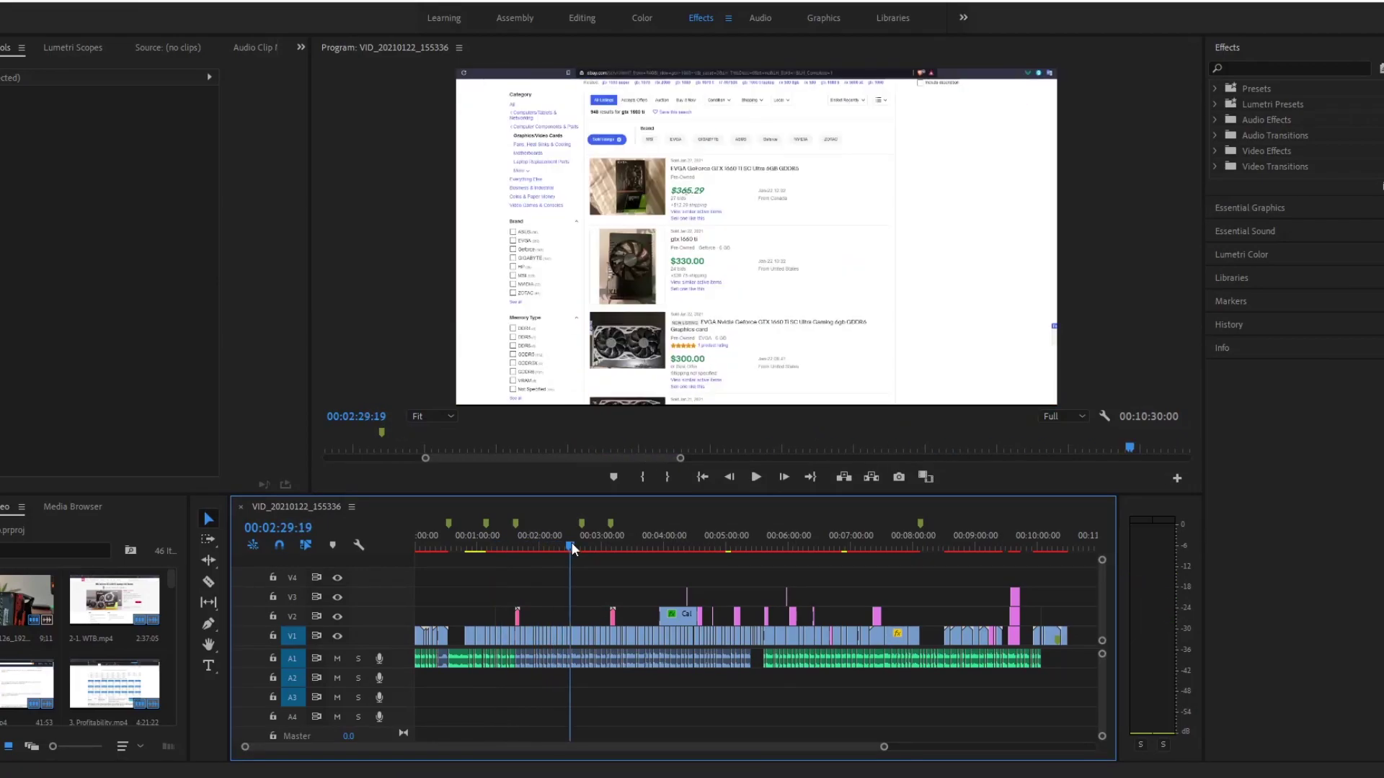